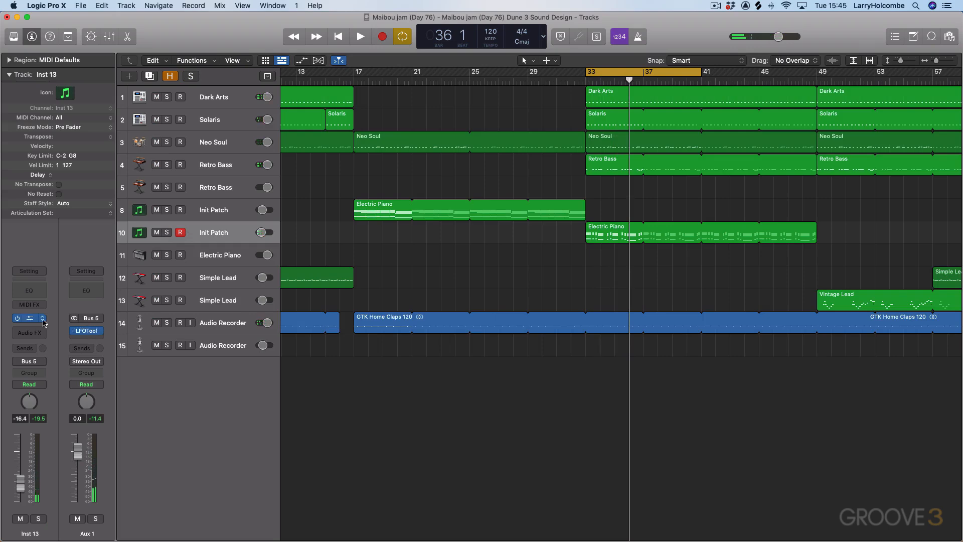
Step: Open the Dune 3 instrument, select voice 1 for editing, and set the oscillator density to 10 and amount to 62
click(31, 320)
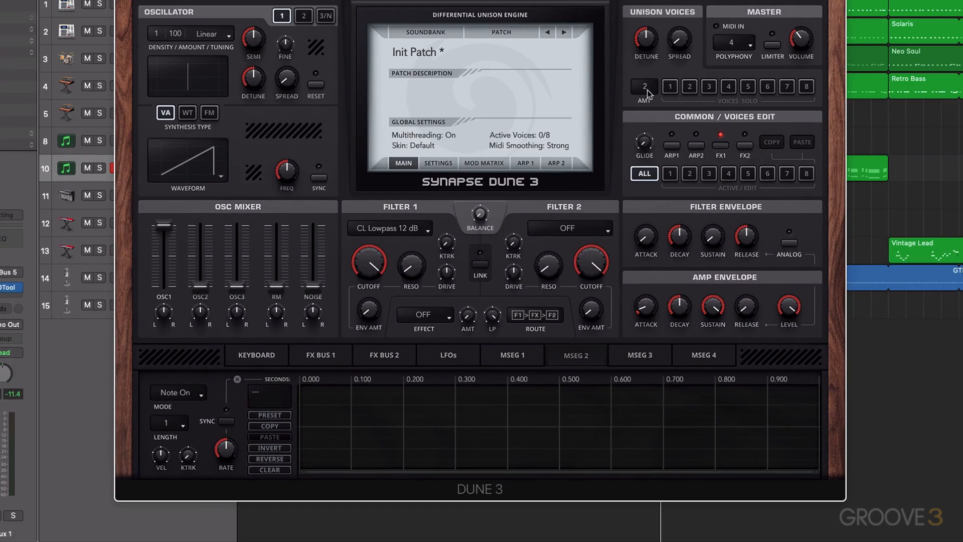
click(671, 176)
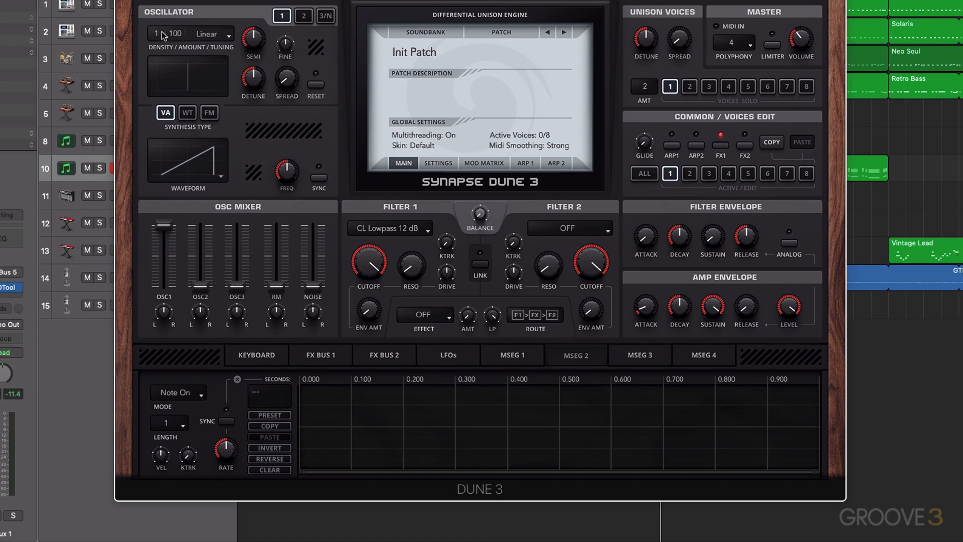
drag(163, 35, 167, 0)
drag(284, 85, 255, 83)
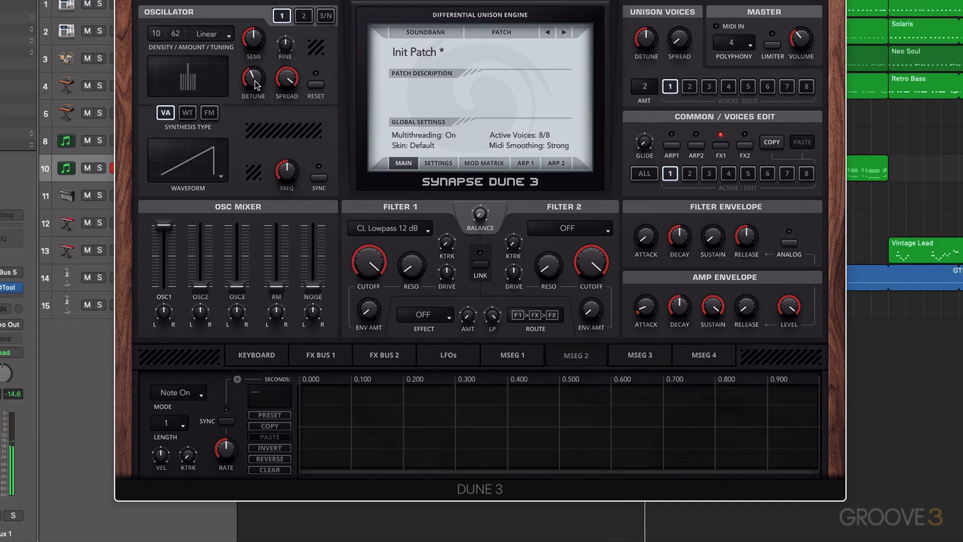
drag(255, 41, 256, 44)
Step: Draw an MSEG 1 envelope that rises quickly from zero to full level and holds
click(511, 357)
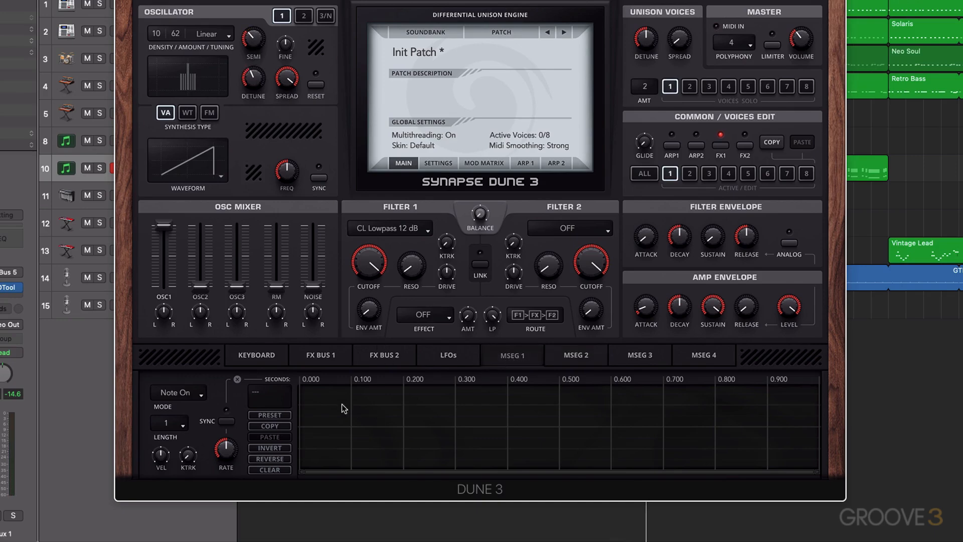
click(299, 468)
click(331, 386)
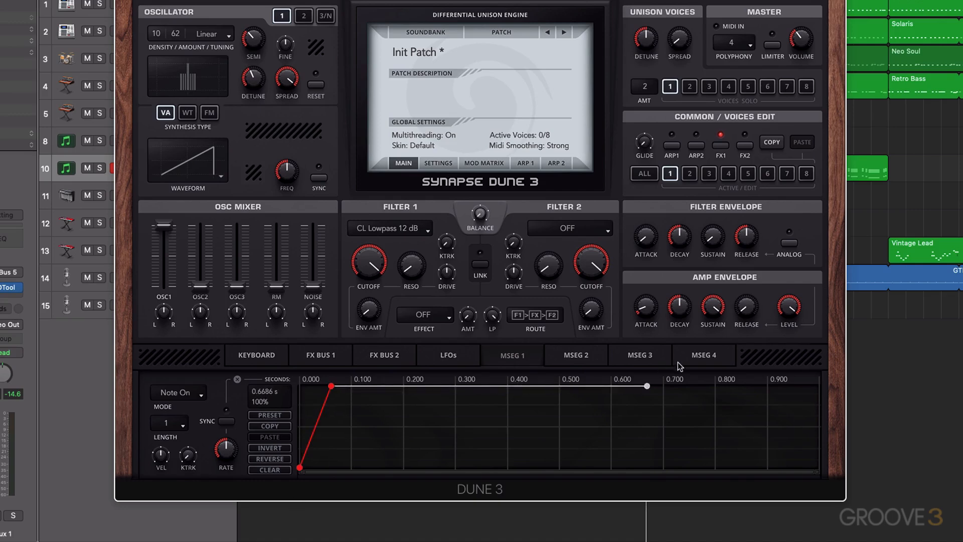
Step: In the mod matrix, route MSEG 1 to Pitch Semi in slot 1 with an amount of +12
click(481, 164)
click(435, 57)
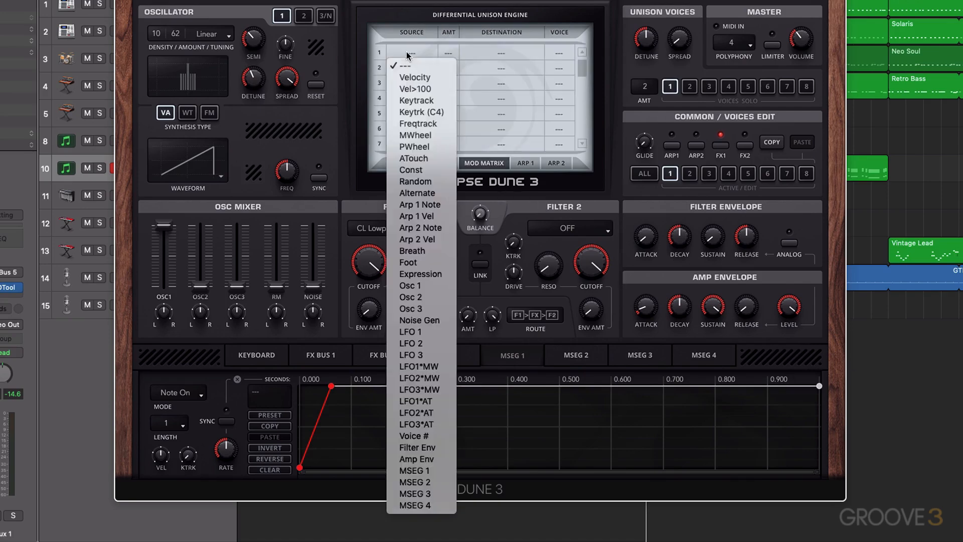
click(415, 470)
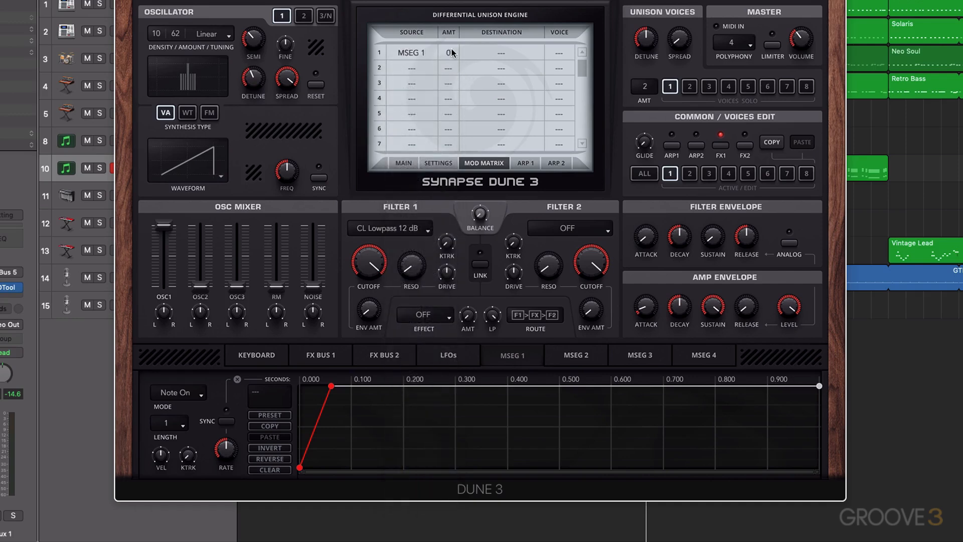
drag(453, 39, 455, 41)
click(508, 53)
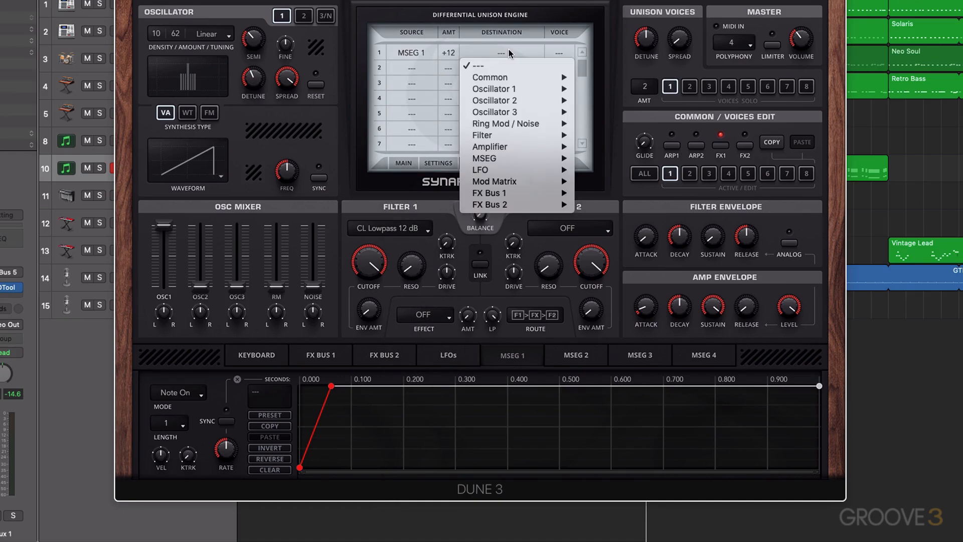
mouse_move(528, 78)
click(602, 79)
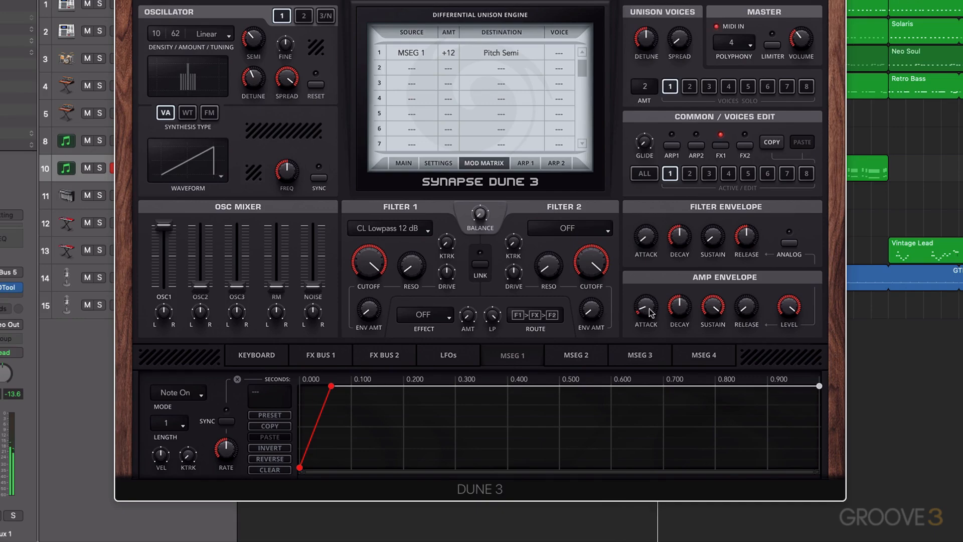
Step: Adjust the amp envelope's attack, sustain and release knobs
drag(651, 307, 655, 253)
drag(713, 316, 742, 306)
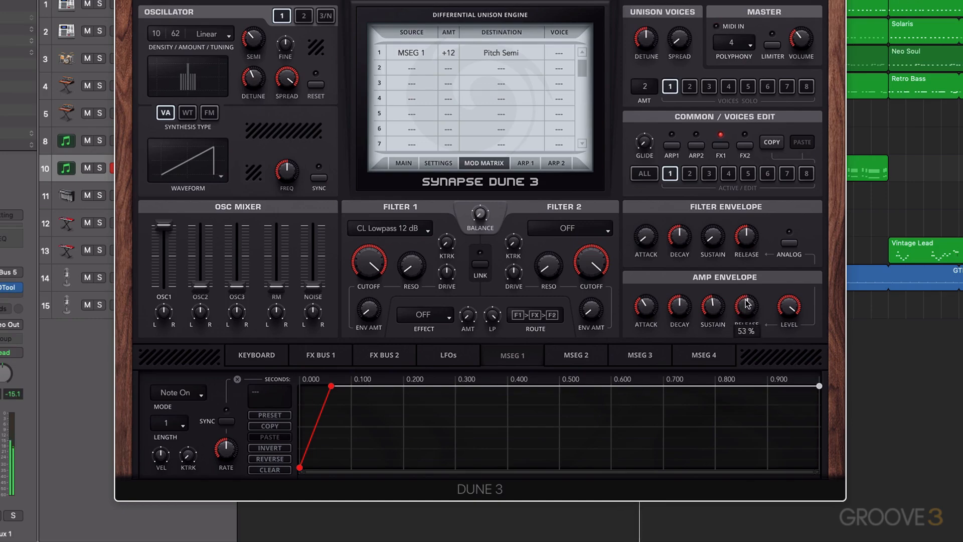
drag(748, 305, 745, 318)
mouse_move(746, 311)
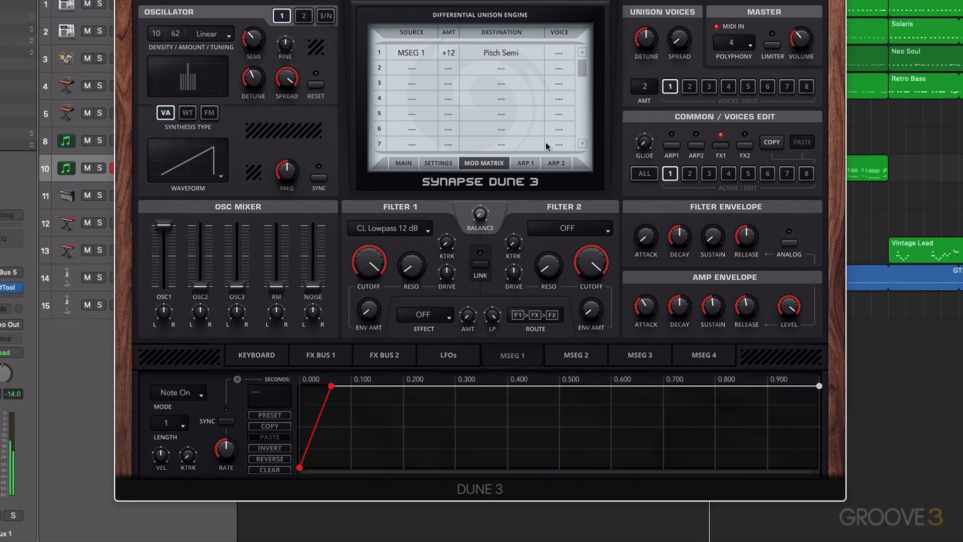
Step: Draw a full-length rising ramp in MSEG 2 and set MSEG 2 as the source of mod slot 2
click(566, 359)
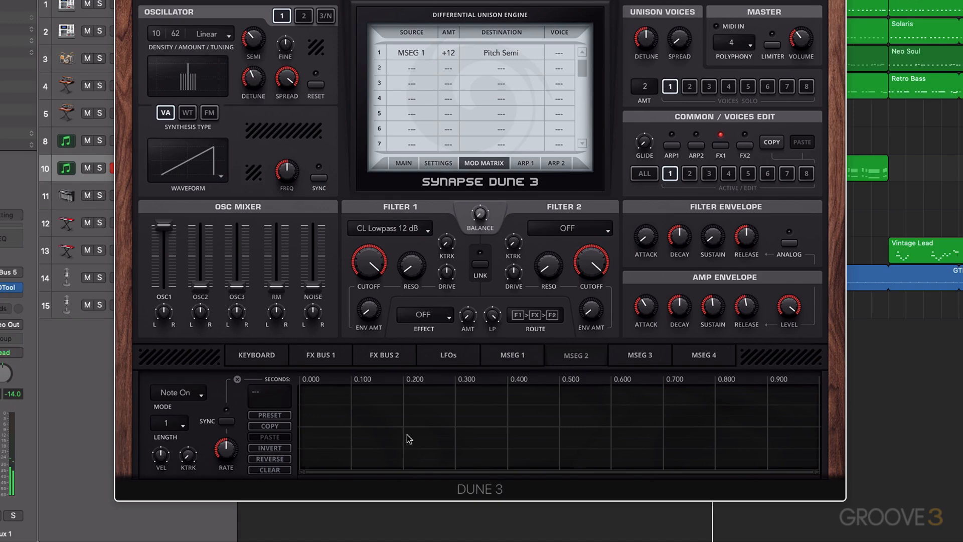
drag(305, 467, 905, 362)
click(408, 67)
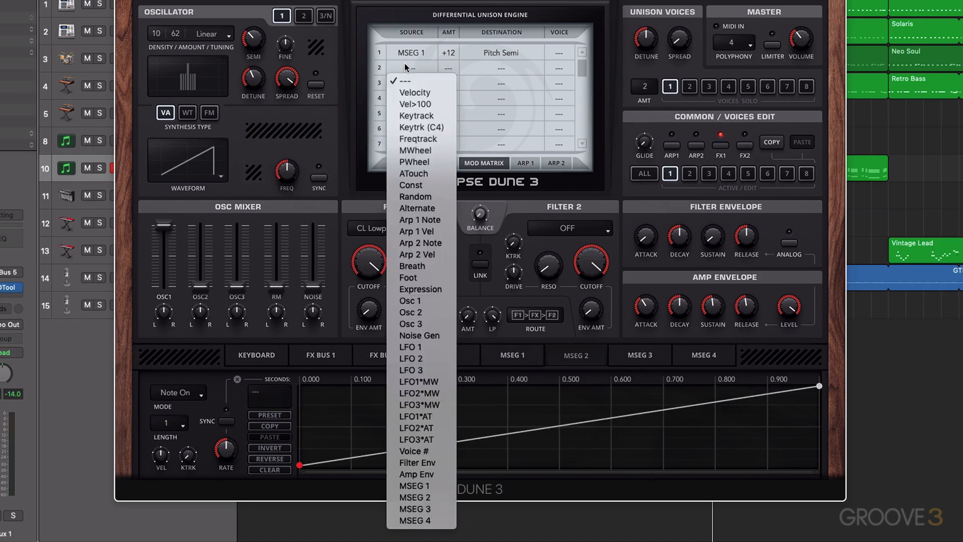
click(440, 497)
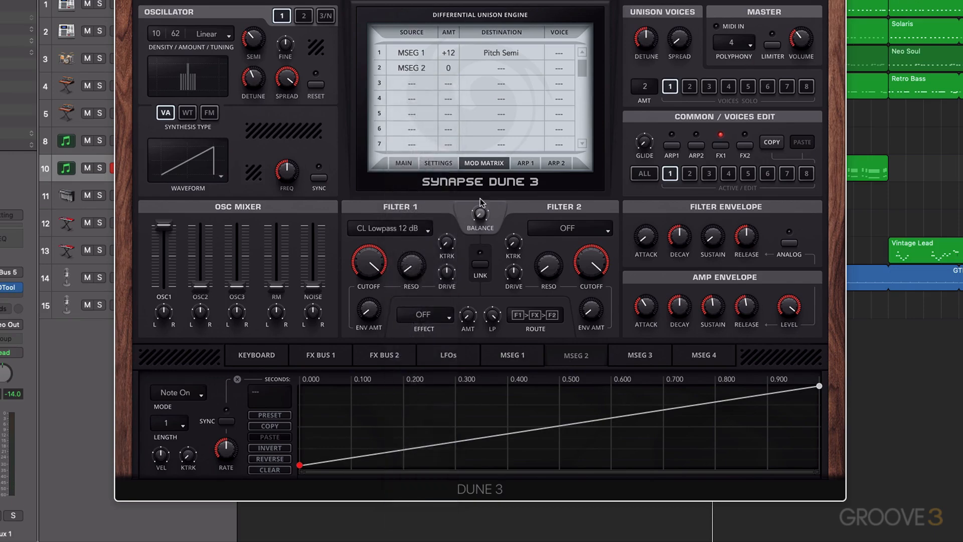
Step: Route mod slot 2 to Osc 1 Detune with an amount of +14
click(502, 67)
mouse_move(503, 108)
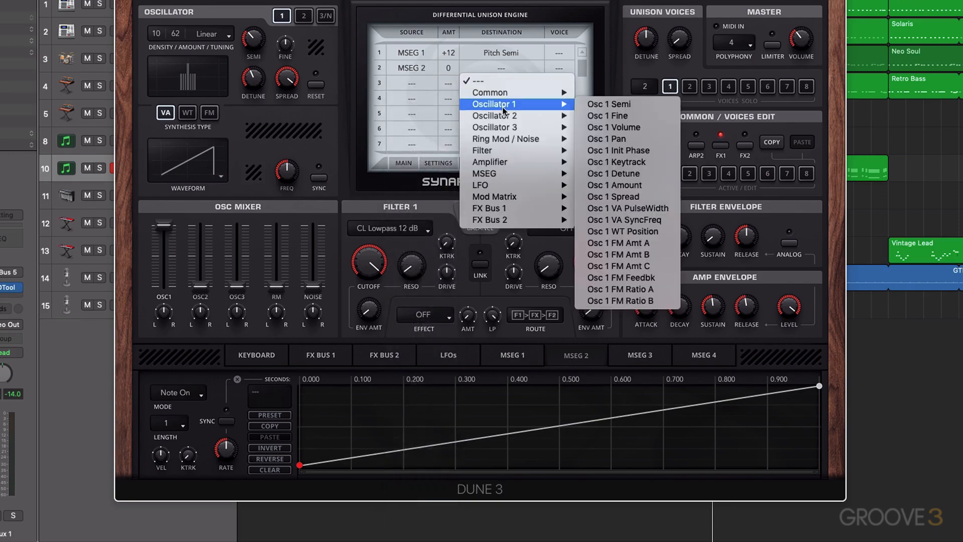
click(620, 174)
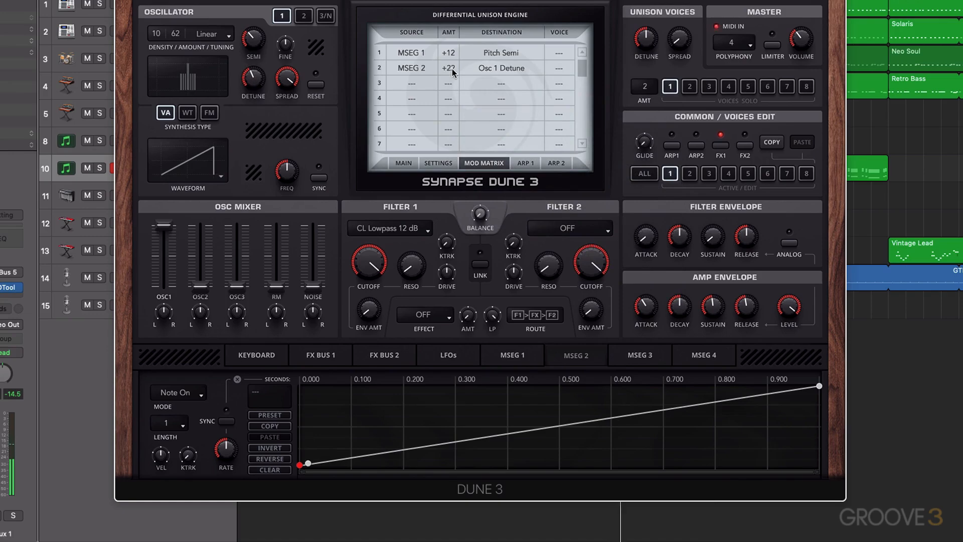
drag(452, 68, 452, 70)
mouse_move(453, 69)
mouse_down()
mouse_move(456, 26)
mouse_move(453, 75)
mouse_up()
drag(453, 69, 454, 72)
Step: Lower the Filter 1 cutoff and route MSEG 2 to Filter 1 Cutoff in mod slot 3 at +100
mouse_move(373, 264)
mouse_down()
mouse_move(372, 285)
mouse_move(375, 265)
mouse_up()
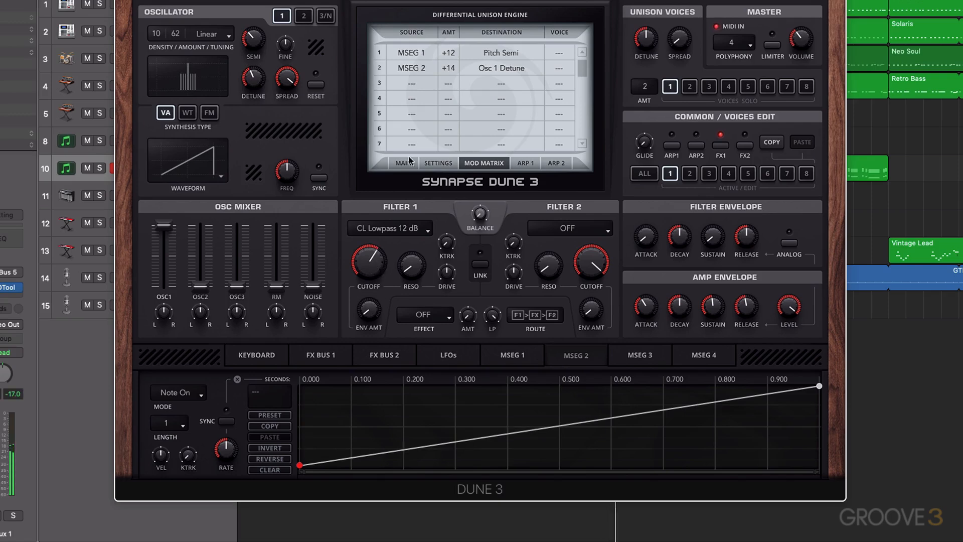
click(407, 85)
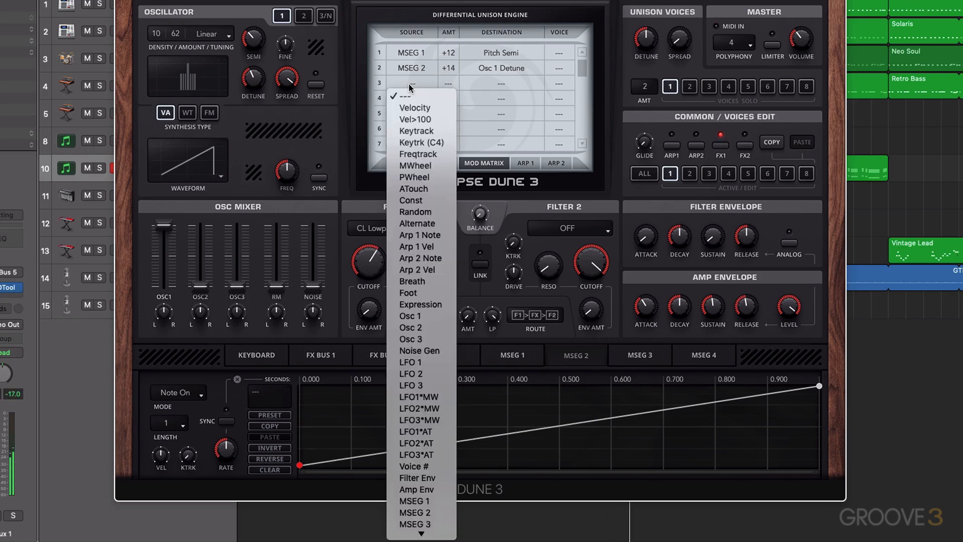
click(404, 512)
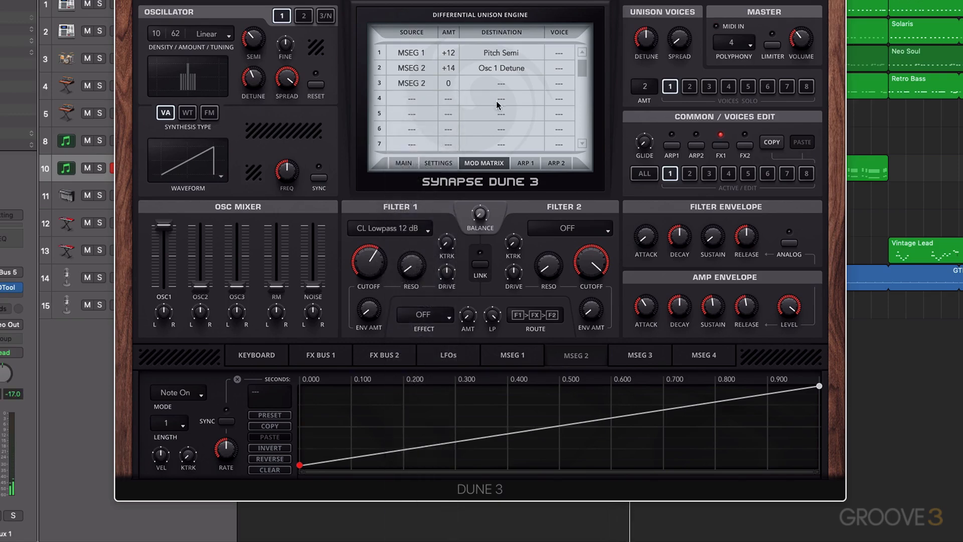
click(500, 86)
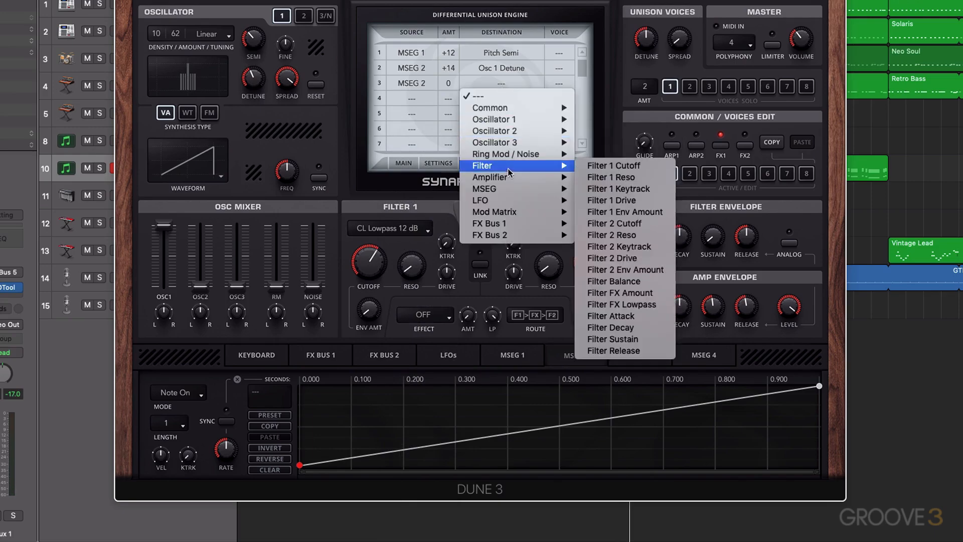
mouse_move(507, 159)
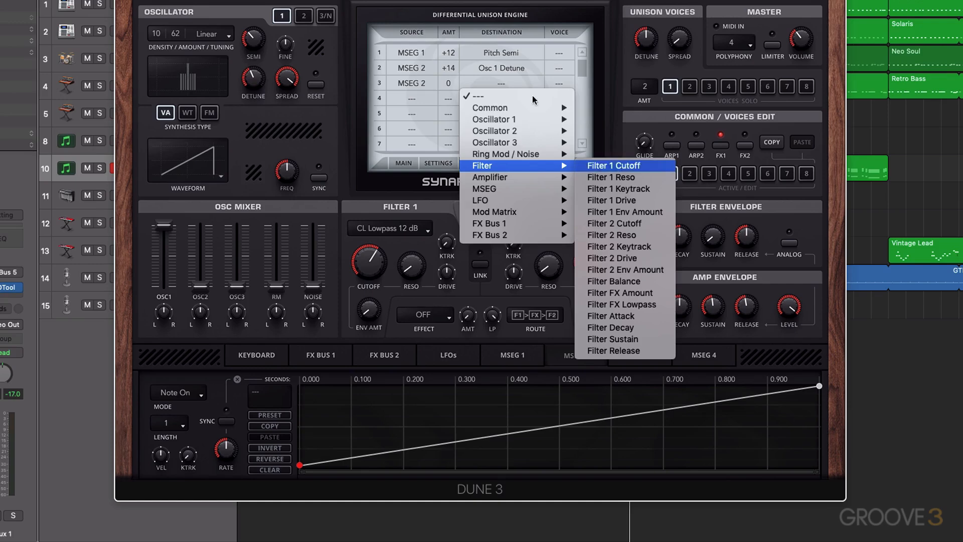
click(613, 166)
drag(449, 84, 460, 4)
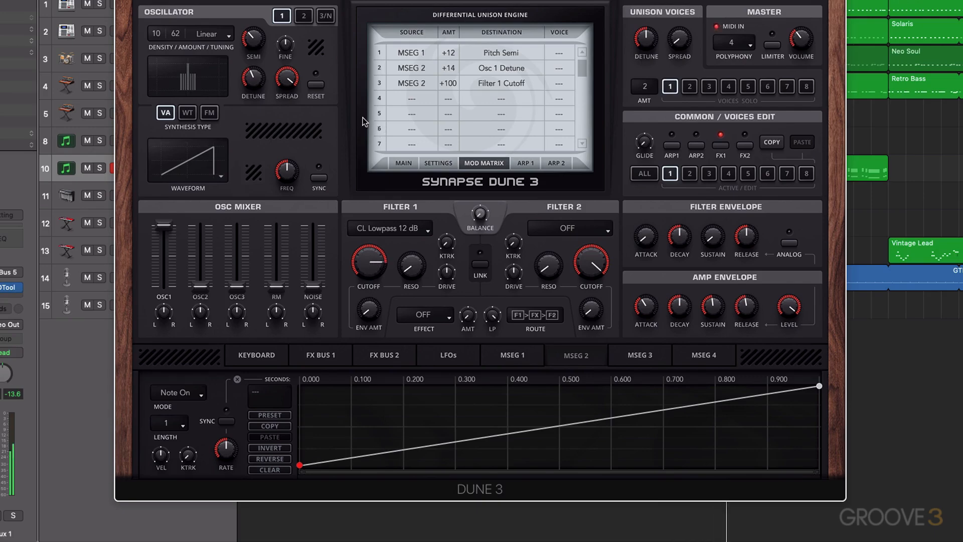
Step: Raise the noise fader to about 31% and route MSEG 2 to Noise Volume in mod slot 4
click(326, 17)
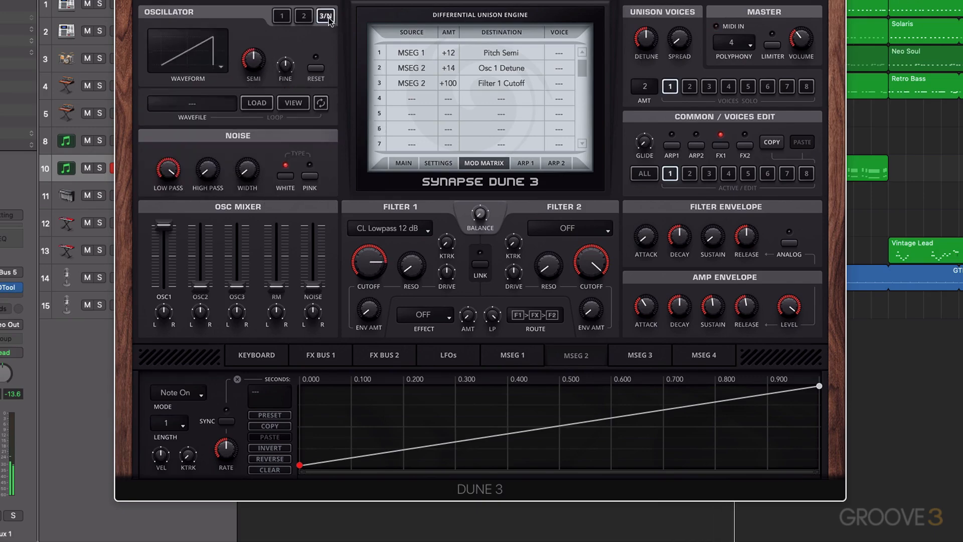
drag(313, 290, 312, 266)
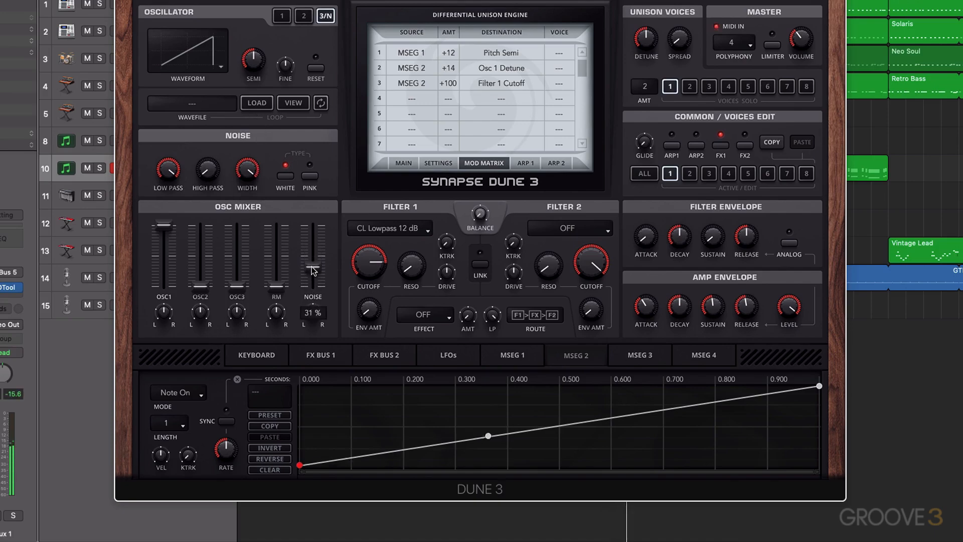
click(411, 113)
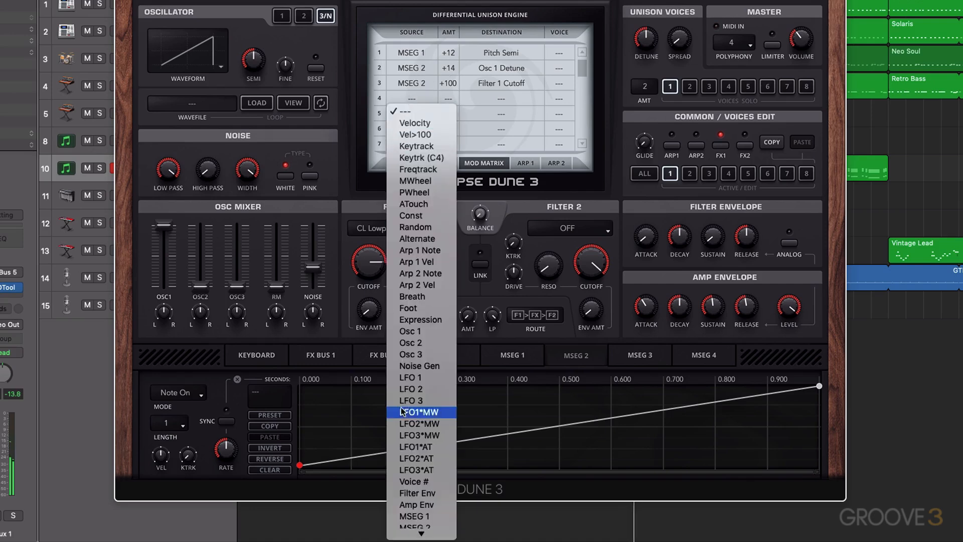
click(415, 509)
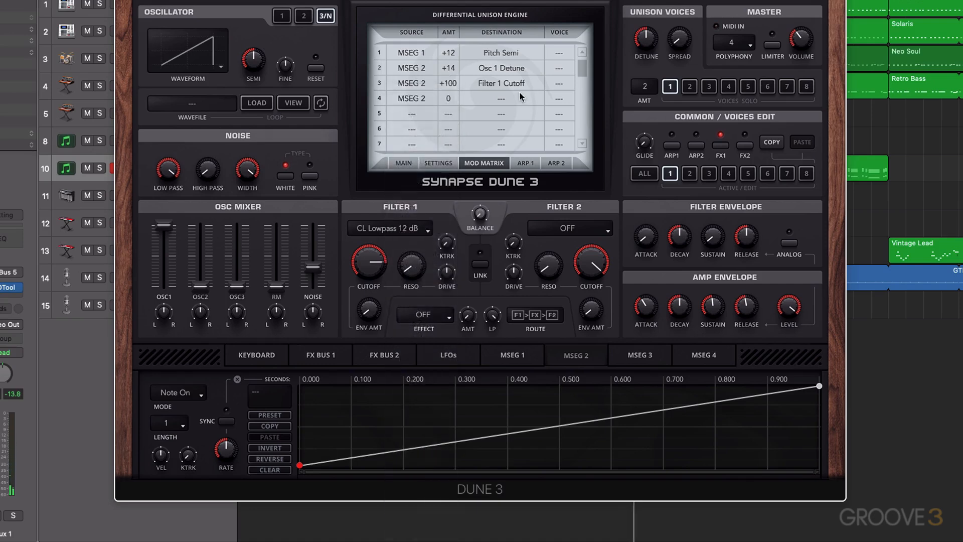
click(500, 99)
mouse_move(518, 171)
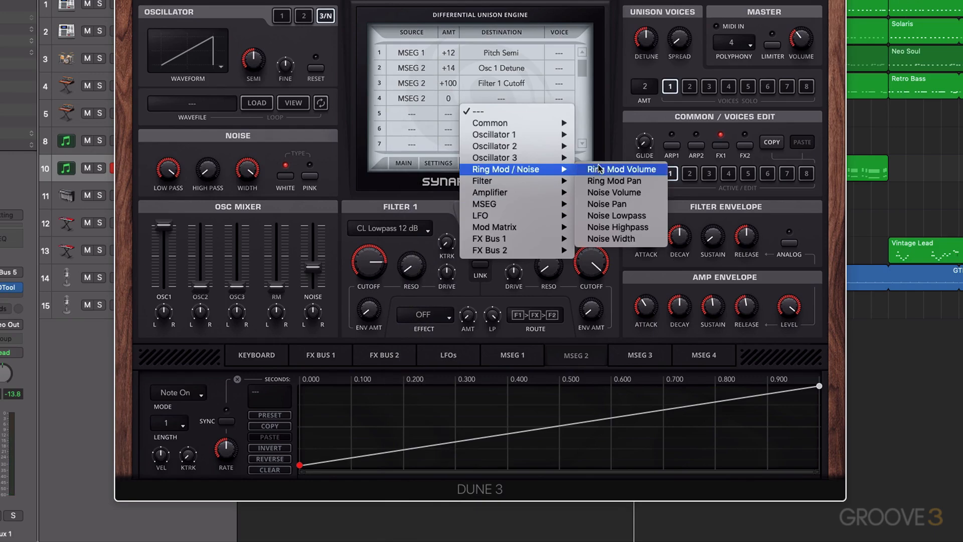
click(614, 192)
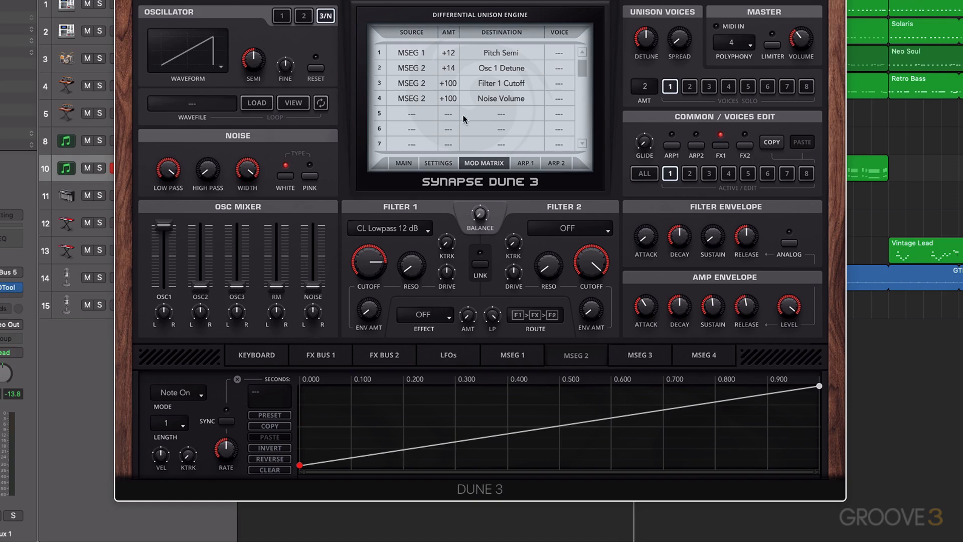
mouse_move(458, 104)
mouse_down()
mouse_move(453, 131)
mouse_move(452, 99)
mouse_up()
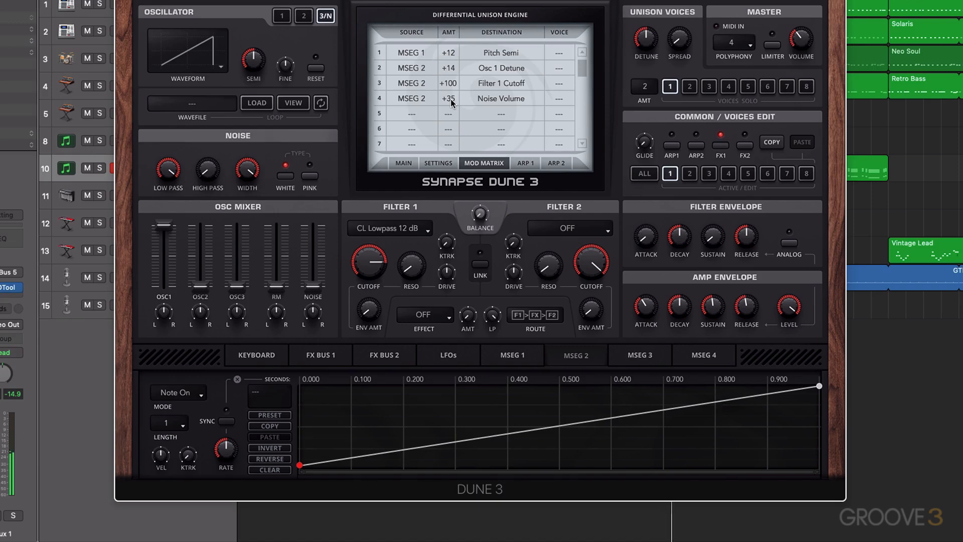
Step: Raise the noise high-pass knob and set mod slot 4's amount to +38
drag(203, 169, 207, 147)
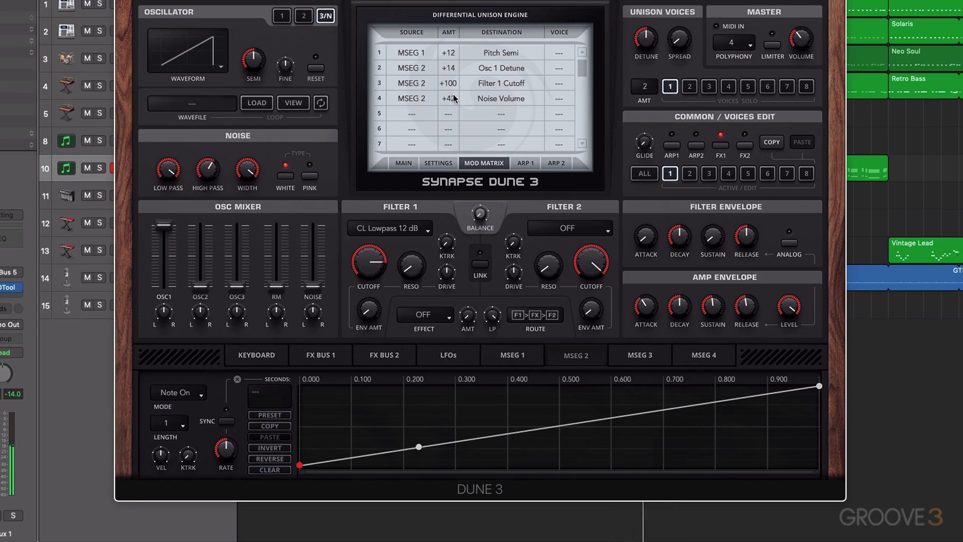
drag(454, 98, 452, 104)
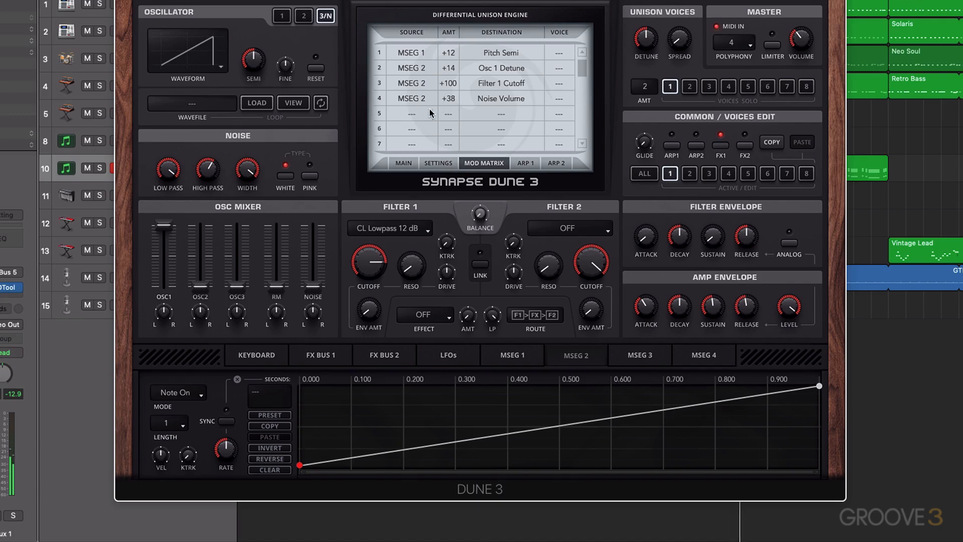
Step: Raise LFO 1's rate and route LFO 1 to Pitch Fine in mod slot 5
click(447, 356)
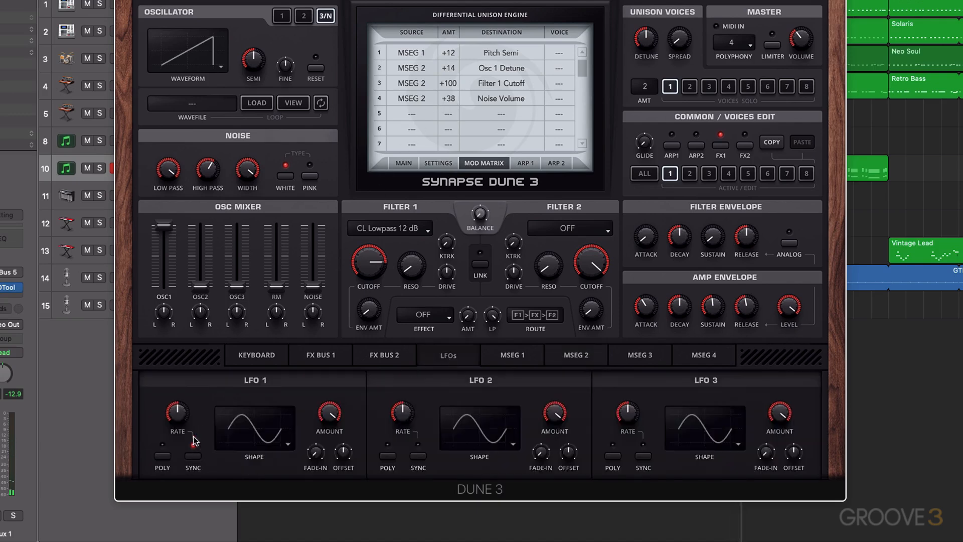
drag(177, 400, 179, 379)
click(410, 115)
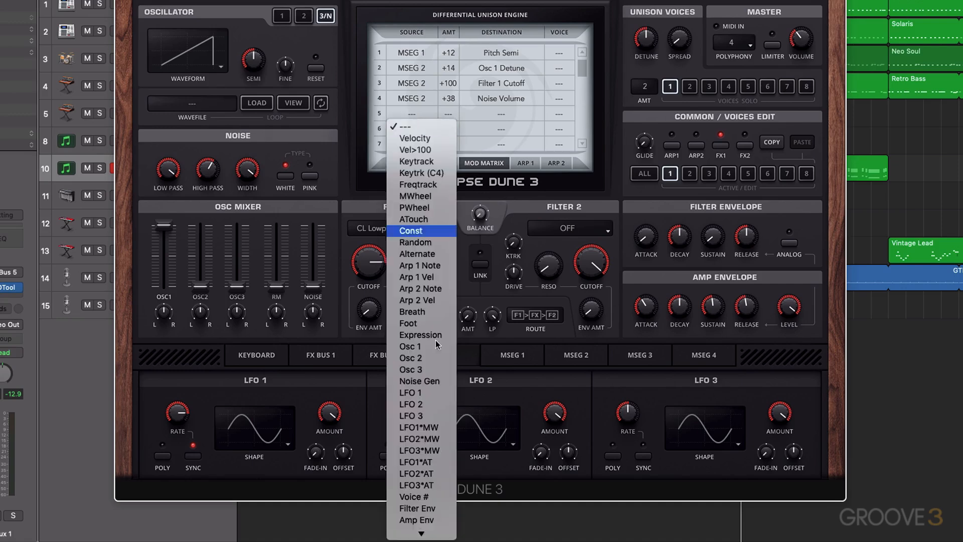
click(444, 397)
click(502, 117)
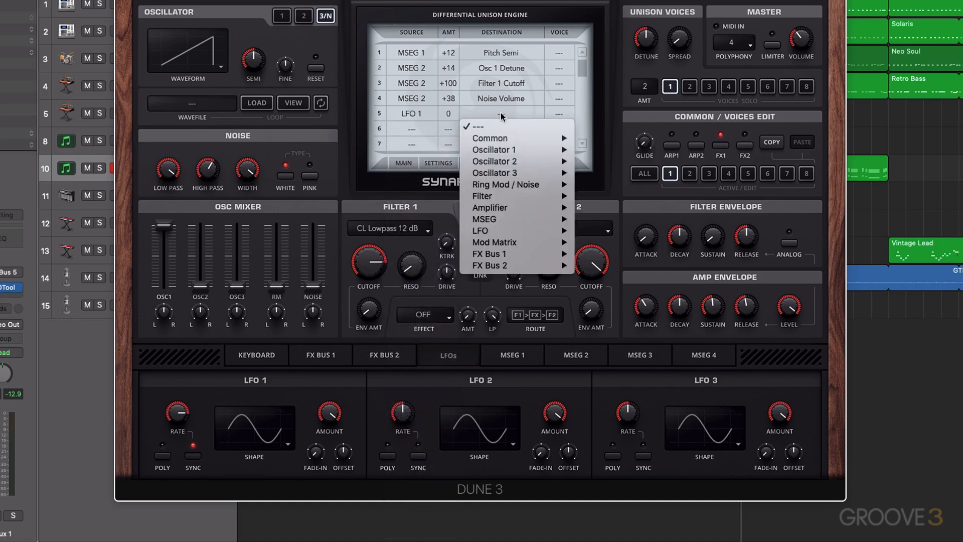
mouse_move(540, 140)
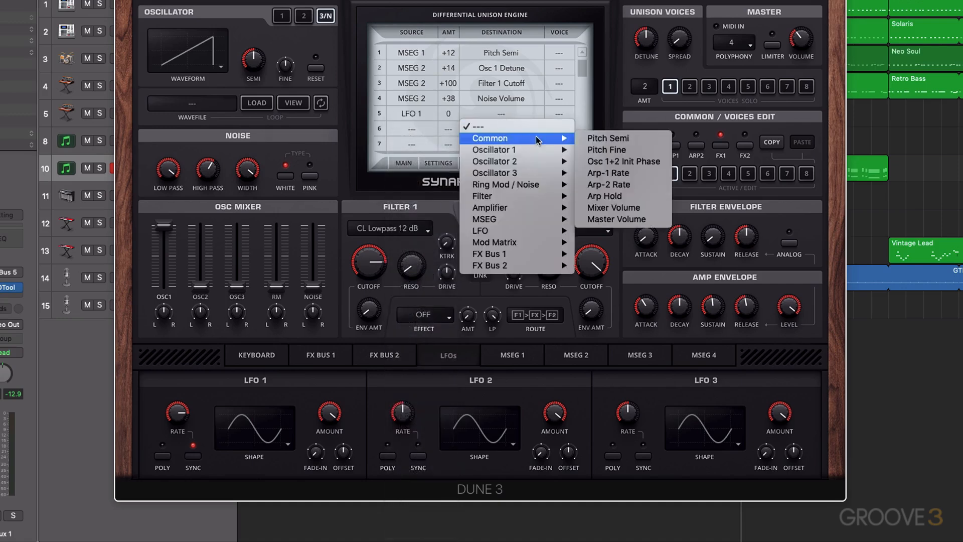
click(619, 150)
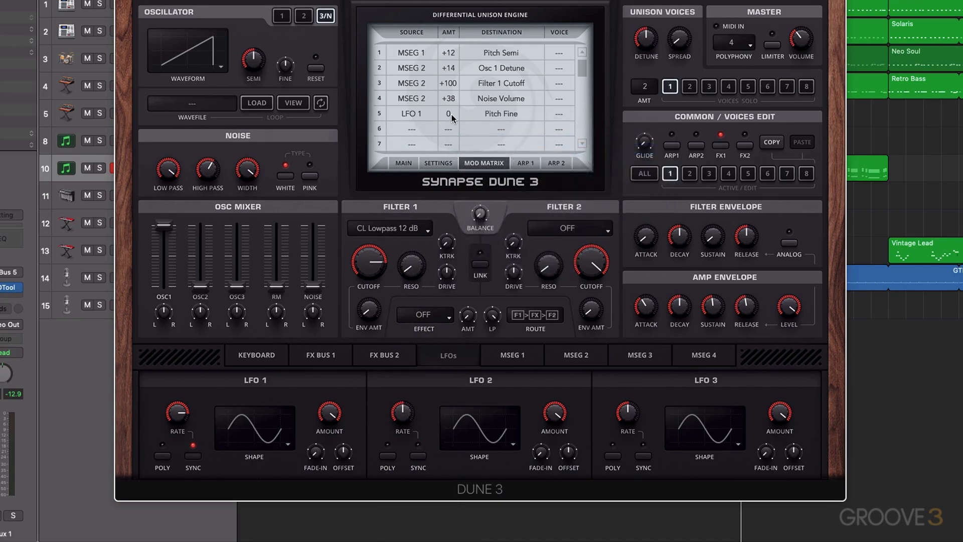
Step: Set mod slot 5's amount to +15 and route LFO 1 to Master Volume in mod slot 6 at +17
mouse_move(450, 117)
mouse_down()
mouse_move(456, 92)
mouse_move(453, 118)
mouse_up()
click(417, 130)
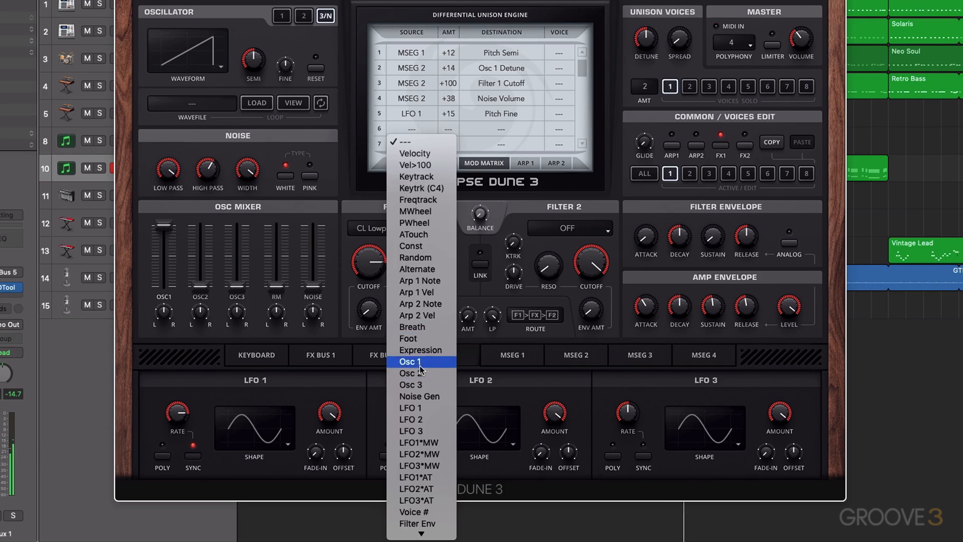
click(420, 407)
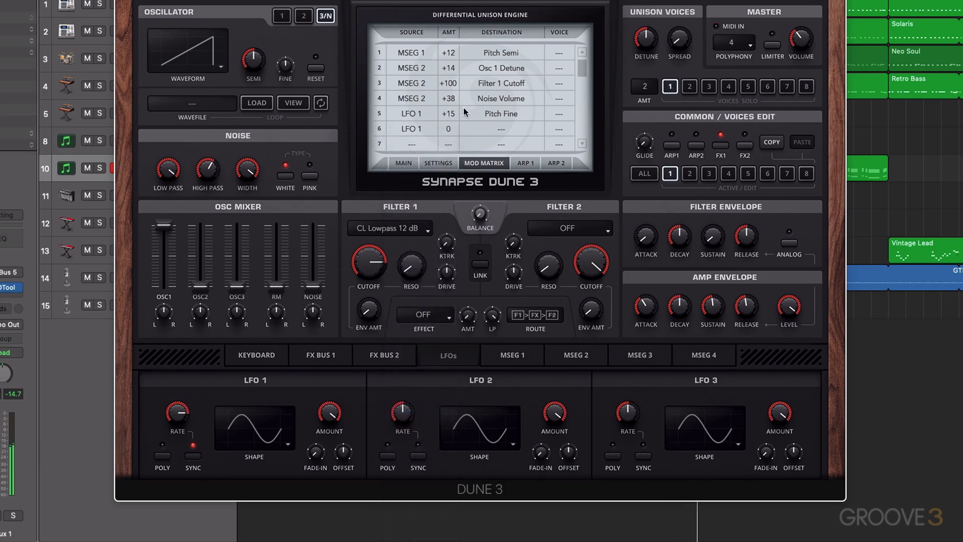
click(496, 130)
mouse_move(508, 156)
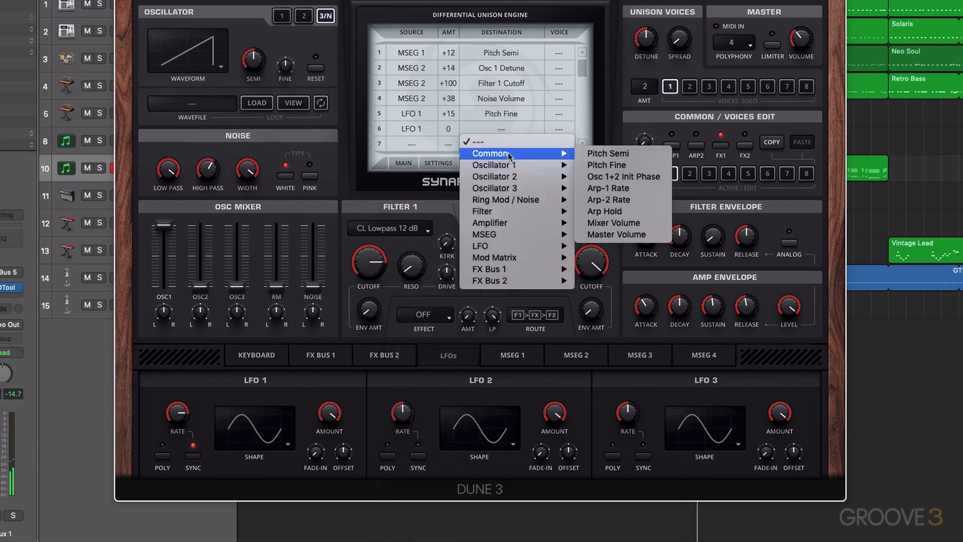
click(622, 234)
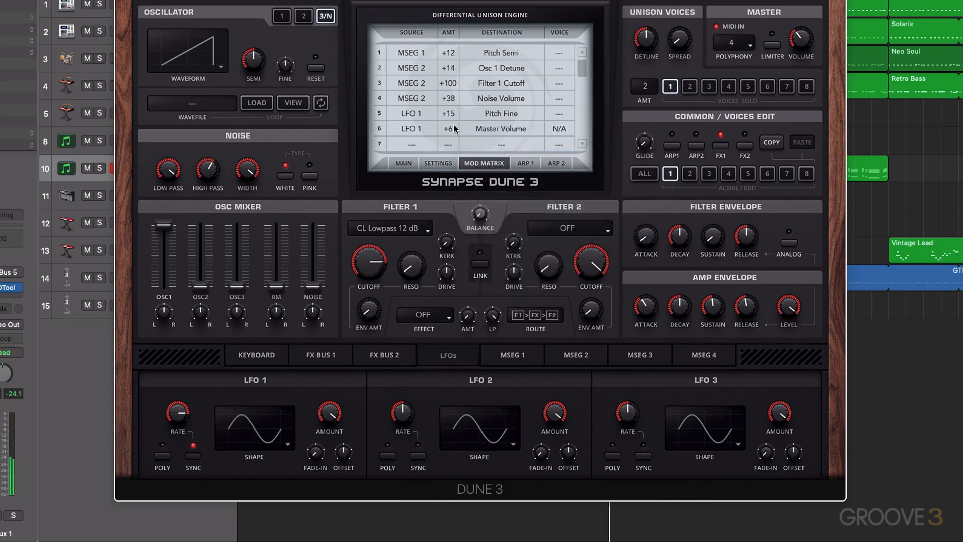
drag(451, 129, 453, 123)
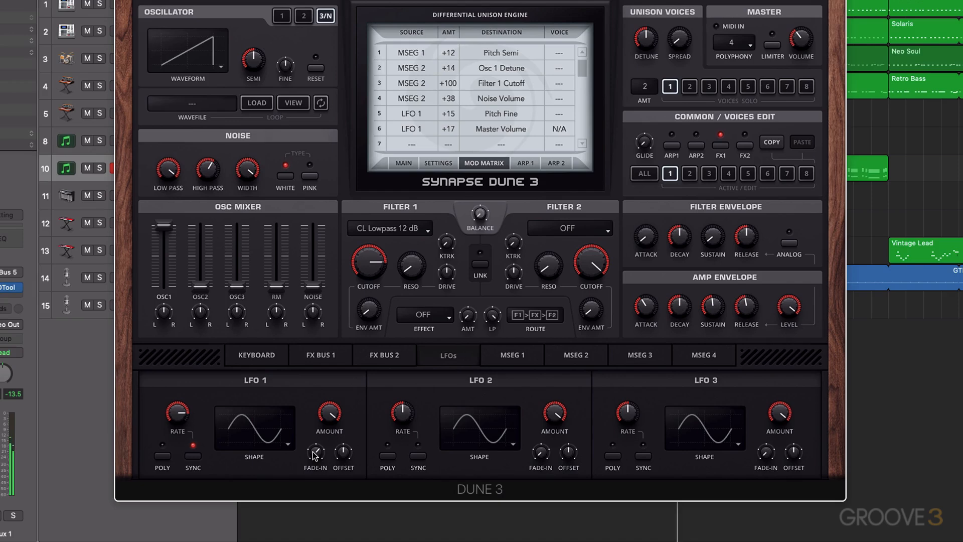
Step: Change LFO 1's shape to Triangle
click(280, 441)
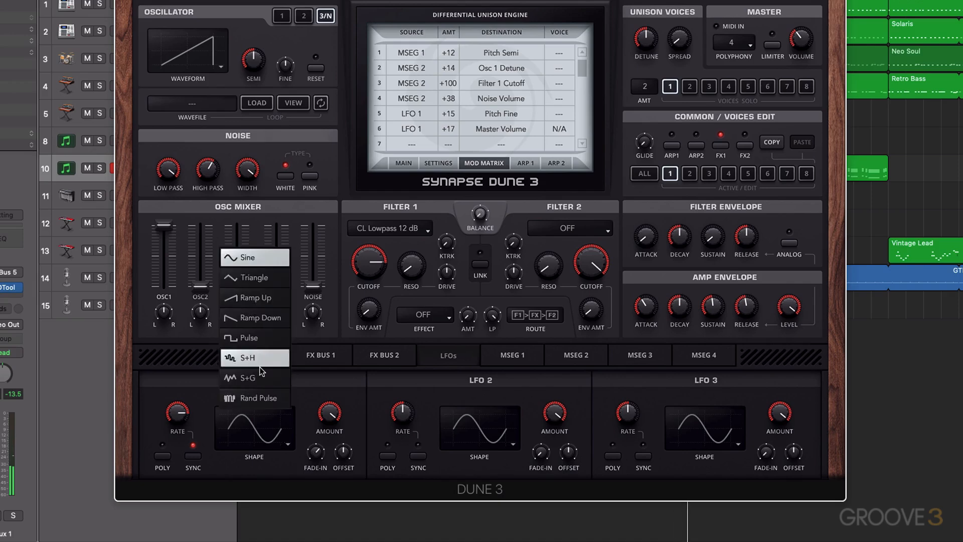
click(257, 282)
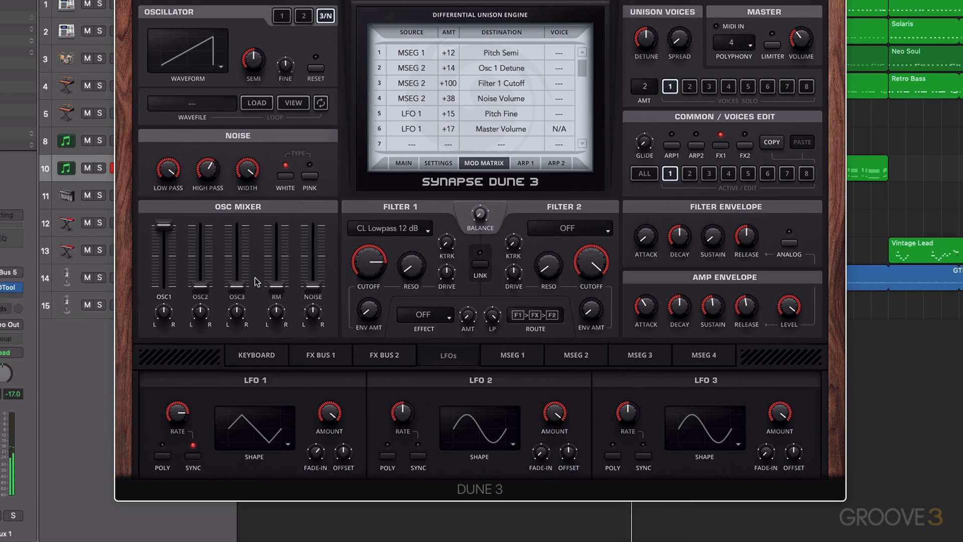
mouse_move(316, 457)
drag(315, 456, 315, 458)
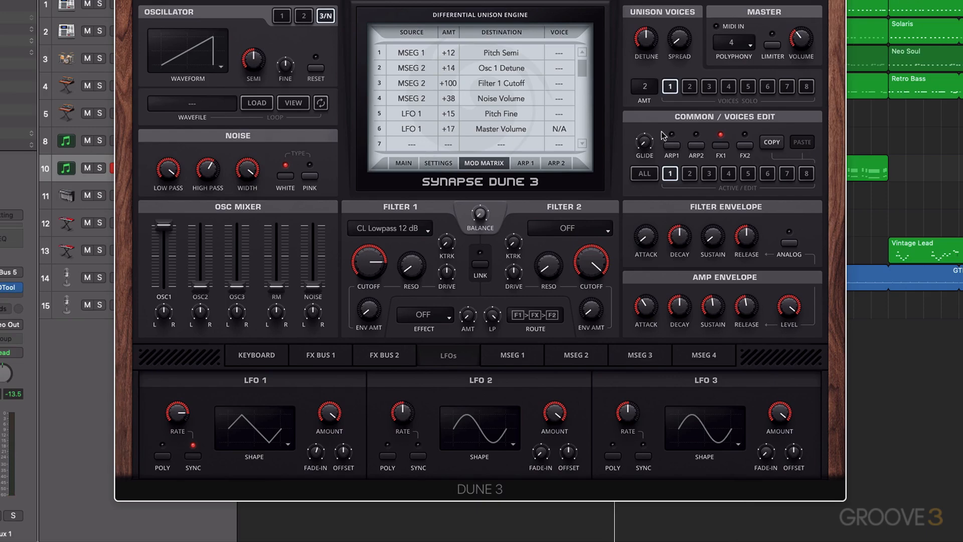
Step: Solo unison voice 2 and select voice 2 for editing
click(669, 86)
click(690, 174)
click(690, 86)
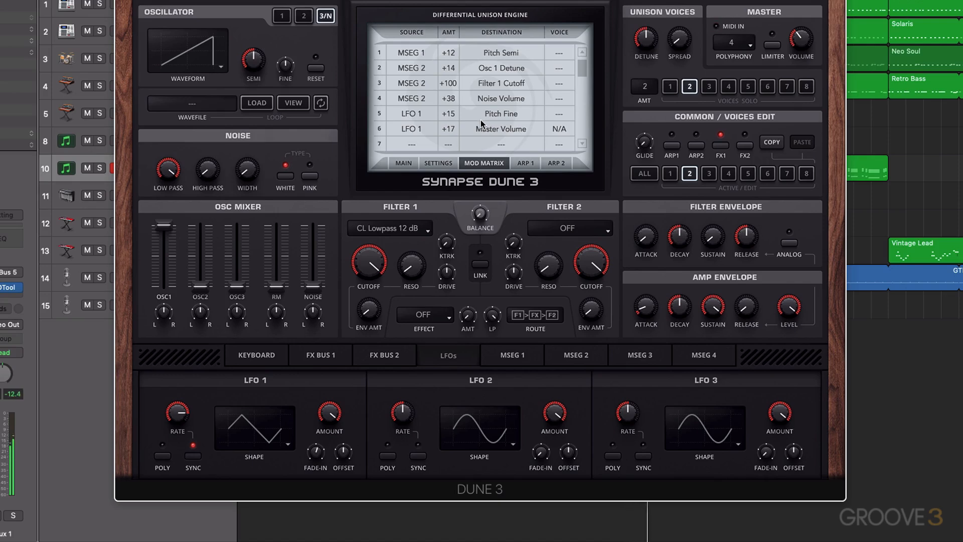
Step: Open oscillator 1 for voice 2 and set its waveform to Triangle
click(282, 17)
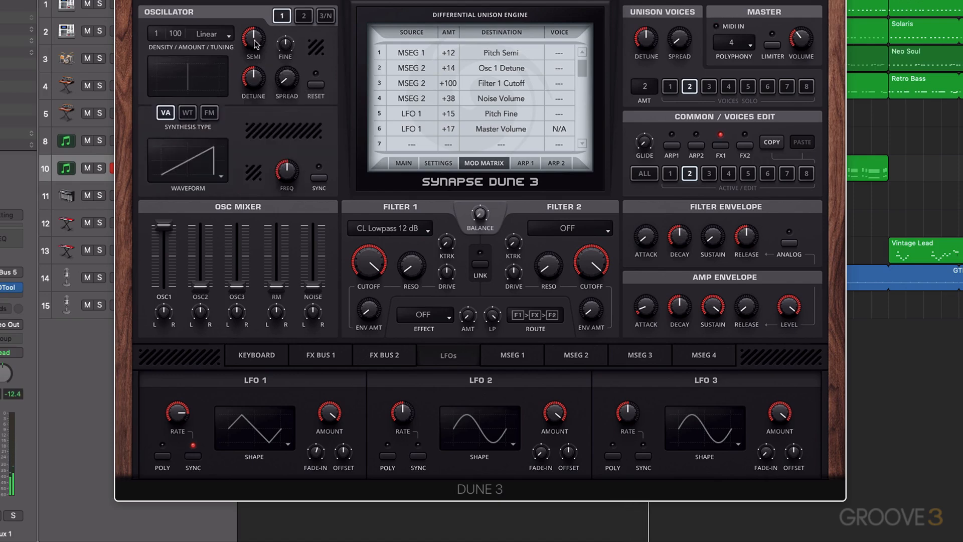
drag(255, 44, 256, 43)
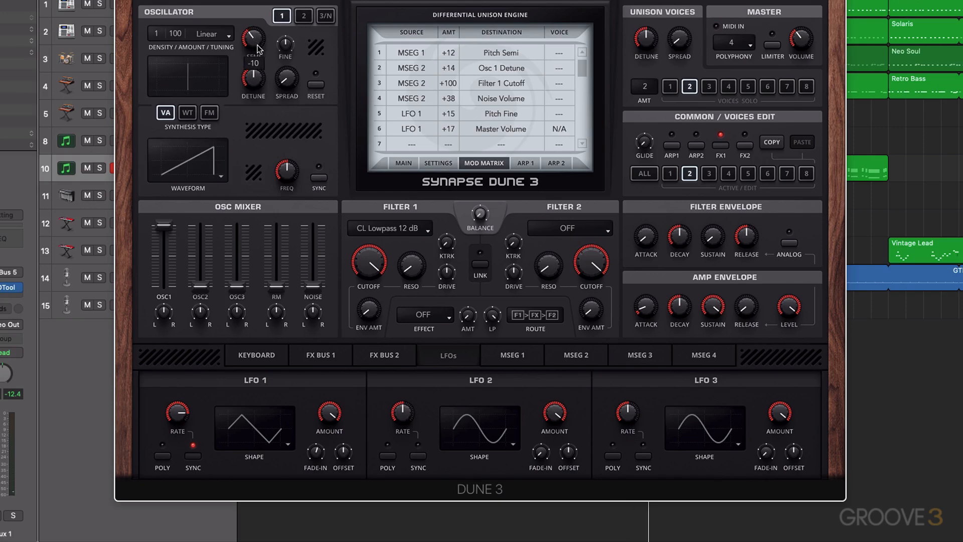
click(199, 163)
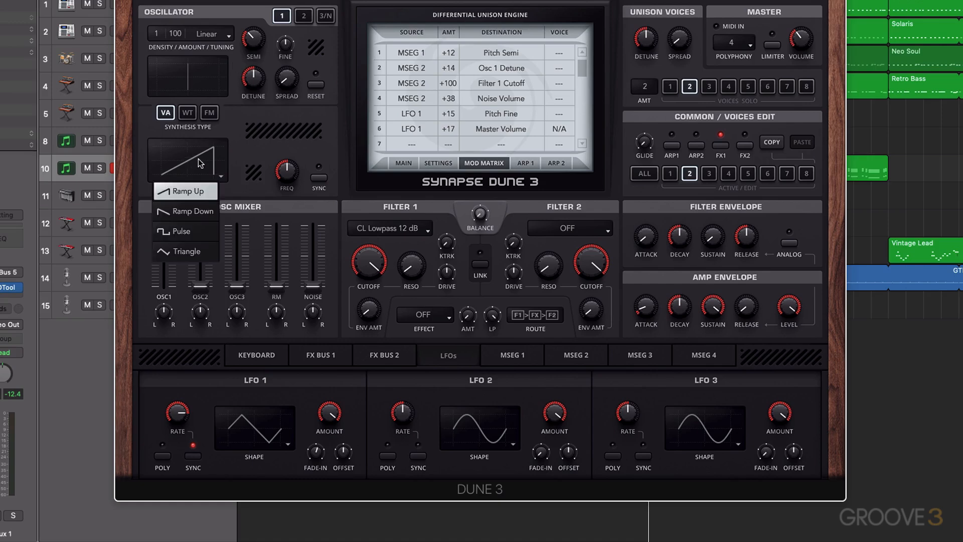
click(180, 251)
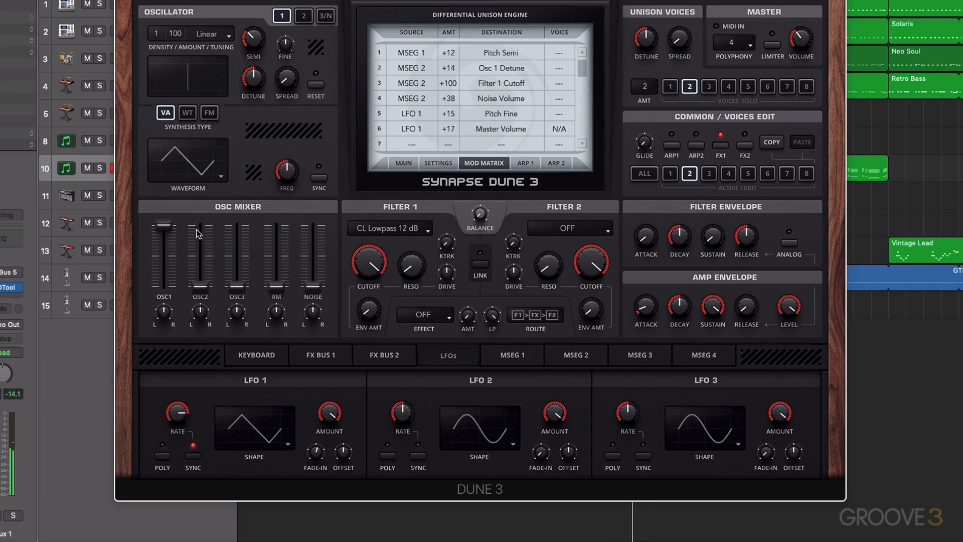
Step: Lower voice 2's OSC1 mixer level and nudge its Semi tuning knob
mouse_move(167, 236)
drag(166, 233, 168, 262)
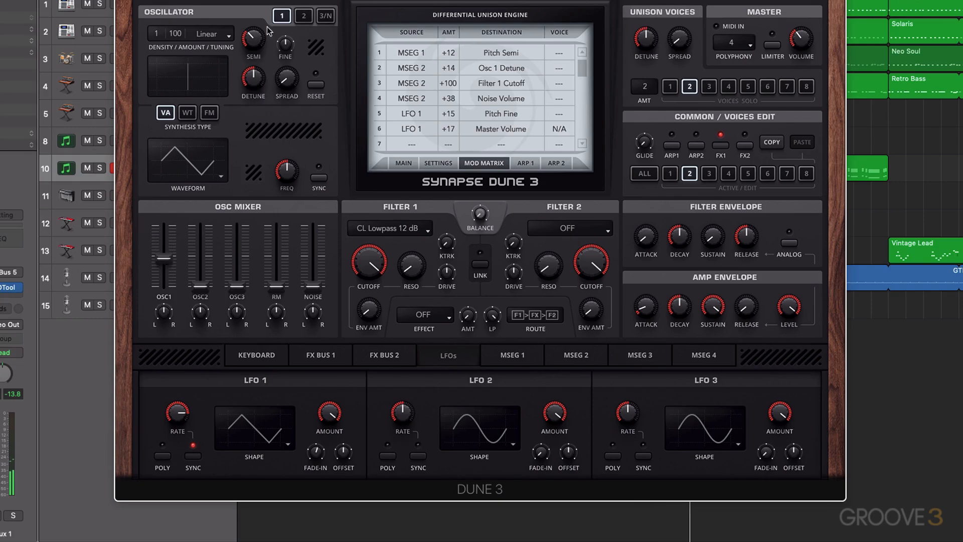
mouse_move(258, 40)
drag(170, 264, 169, 273)
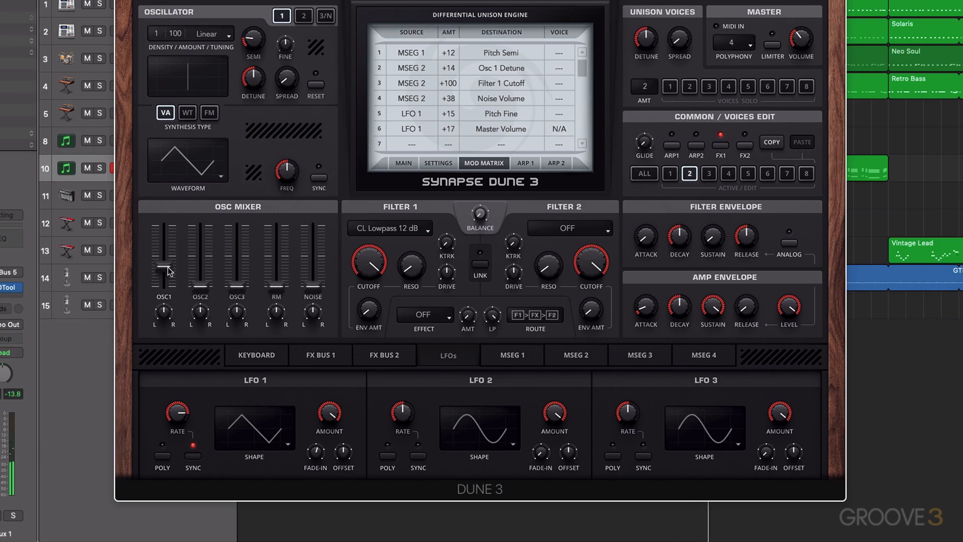
mouse_move(168, 267)
mouse_down()
mouse_move(168, 308)
mouse_move(172, 223)
mouse_move(169, 264)
mouse_up()
drag(258, 39, 263, 30)
mouse_move(167, 263)
mouse_down()
mouse_move(166, 301)
mouse_move(164, 192)
mouse_move(164, 261)
mouse_up()
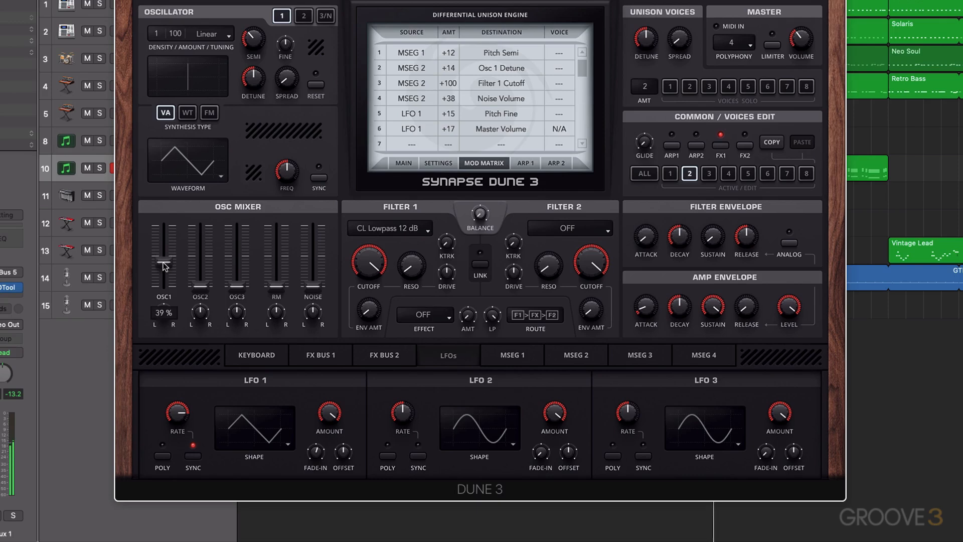
Step: Switch between editing voices 1 and 2 to compare their oscillator settings
click(671, 179)
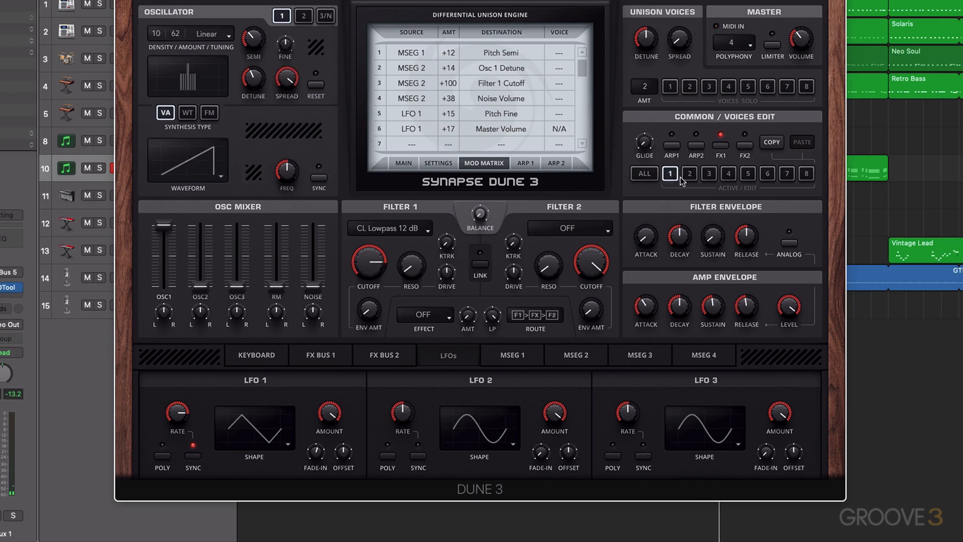
click(691, 174)
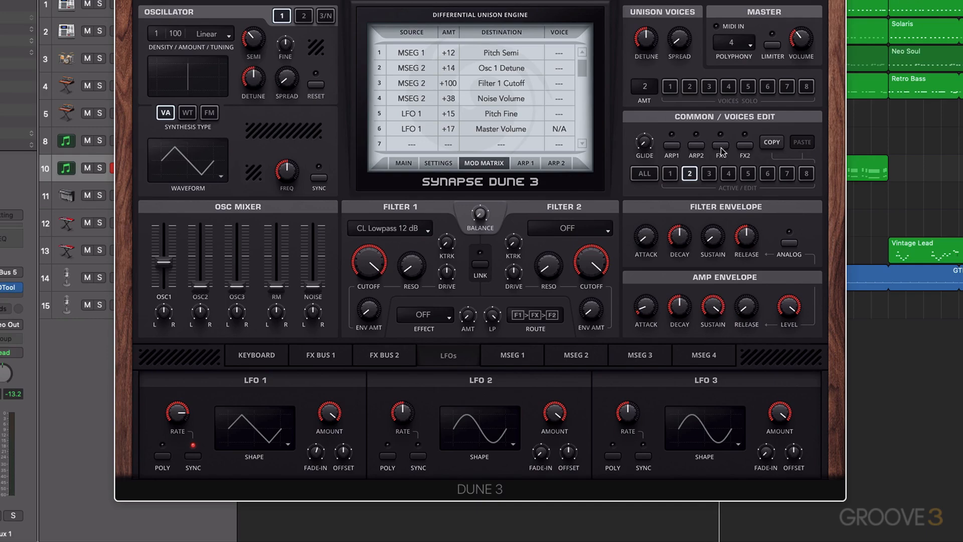
click(671, 174)
Step: Open FX Bus 1, set the Distortion type to Crunch and adjust its drive
click(321, 356)
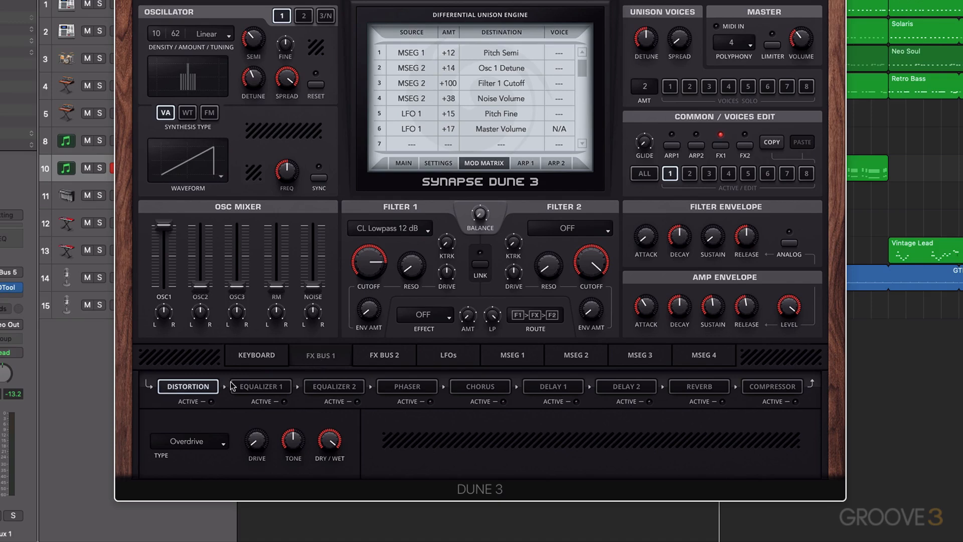
click(214, 447)
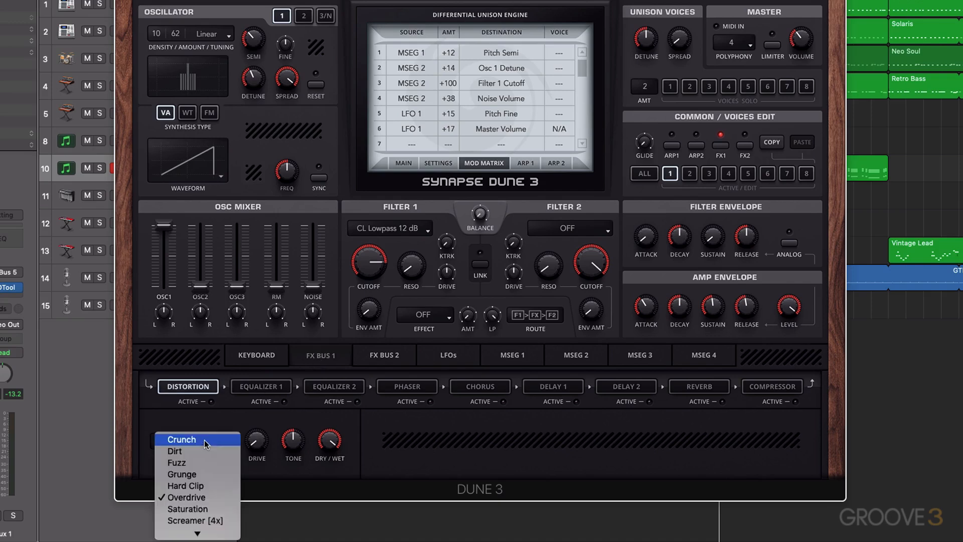
click(206, 440)
mouse_move(261, 442)
mouse_down()
mouse_move(257, 386)
mouse_move(258, 447)
mouse_up()
Step: Activate the Distortion effect and adjust its tone and drive knobs
click(213, 401)
drag(292, 436, 293, 367)
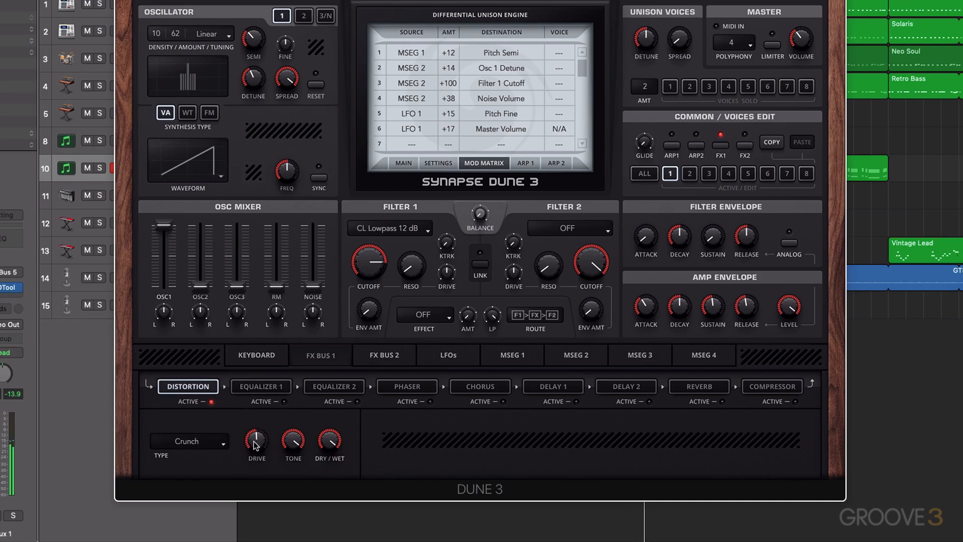
drag(254, 433, 260, 454)
Step: Change the Distortion type to Saturation
click(206, 444)
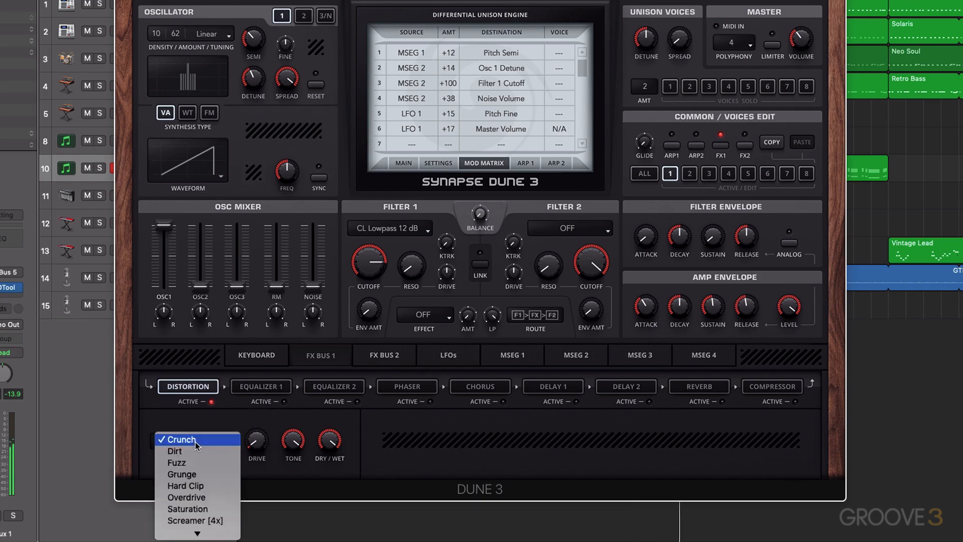
click(227, 445)
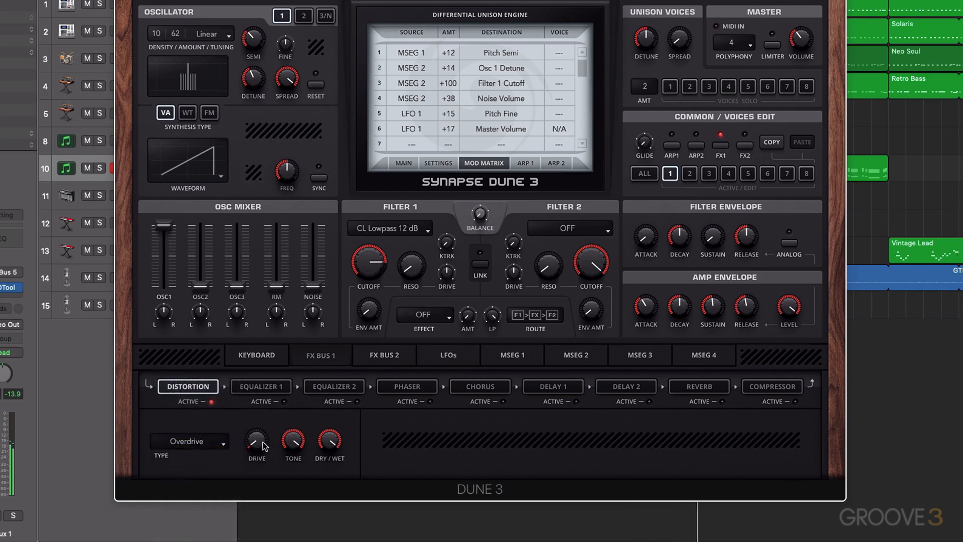
click(192, 444)
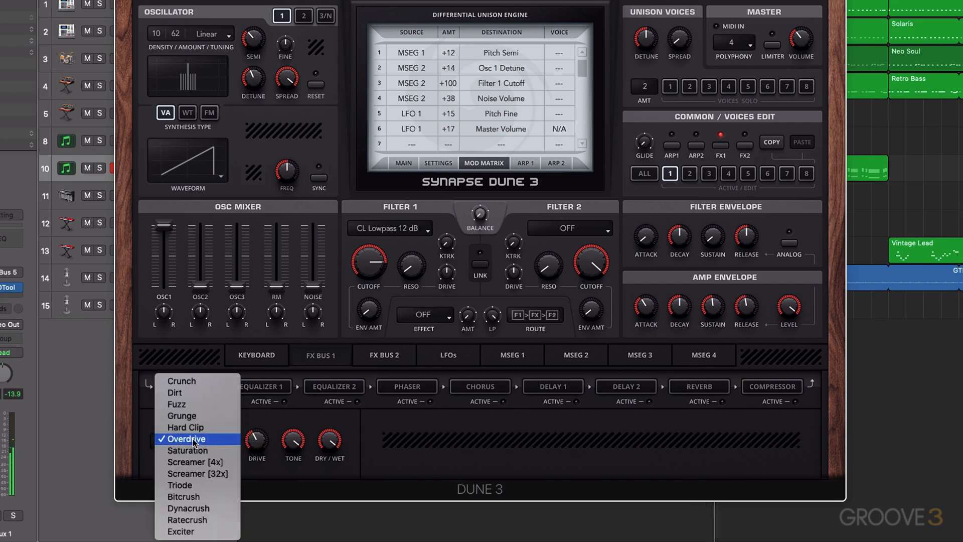
click(191, 450)
Step: Set the Distortion dry/wet to 63% and toggle the effect off and on to compare
scroll(259, 450, down, 10)
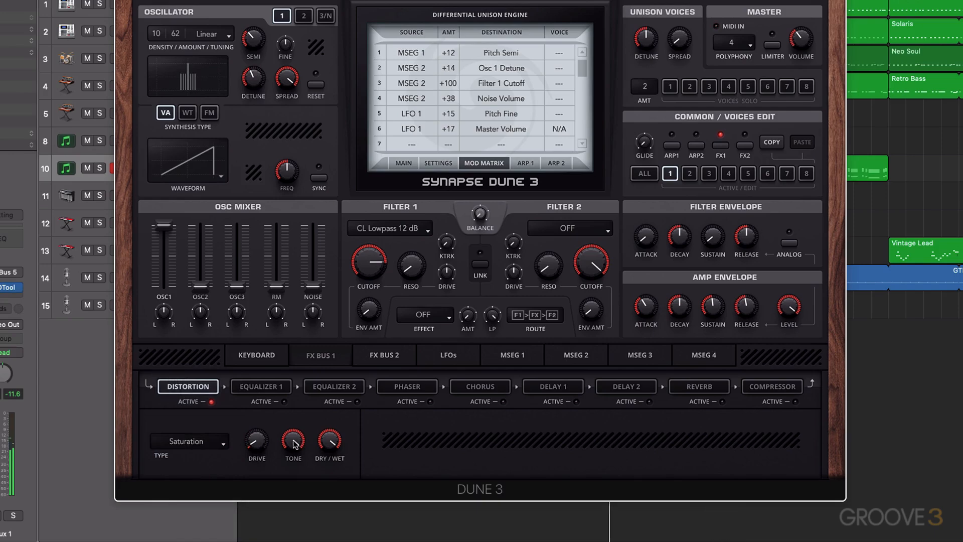
scroll(327, 449, down, 18)
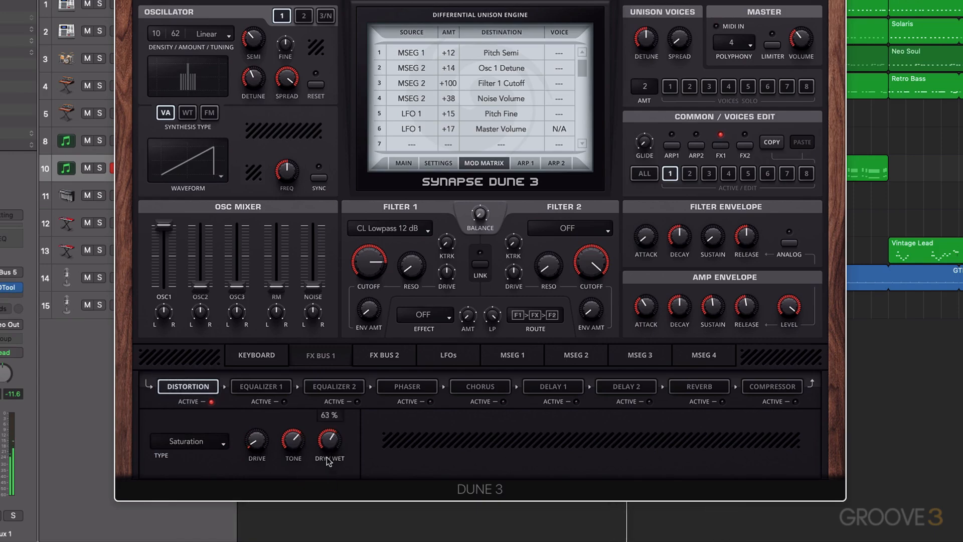
click(211, 403)
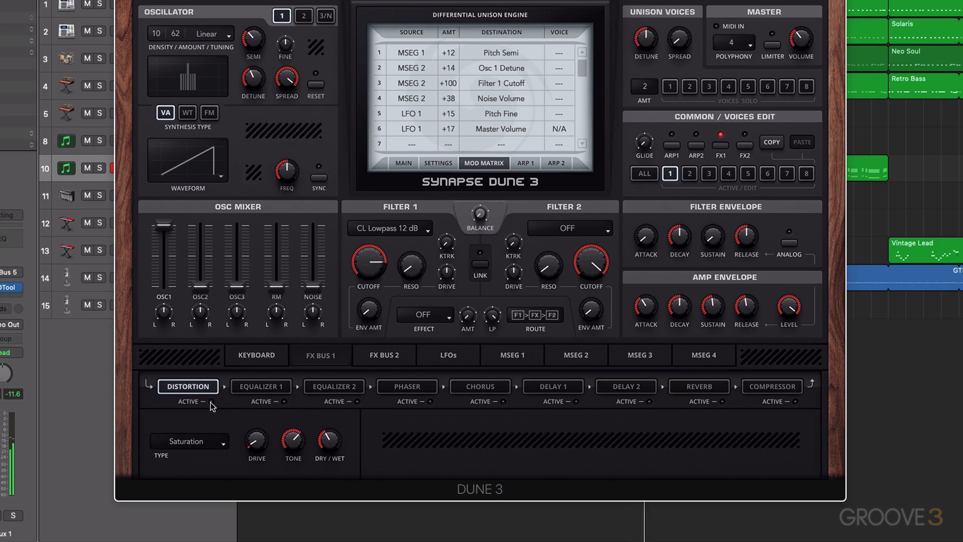
click(211, 402)
Step: Activate the Chorus, set its mode to JP Chorus, and adjust its rate and dry/wet
click(495, 390)
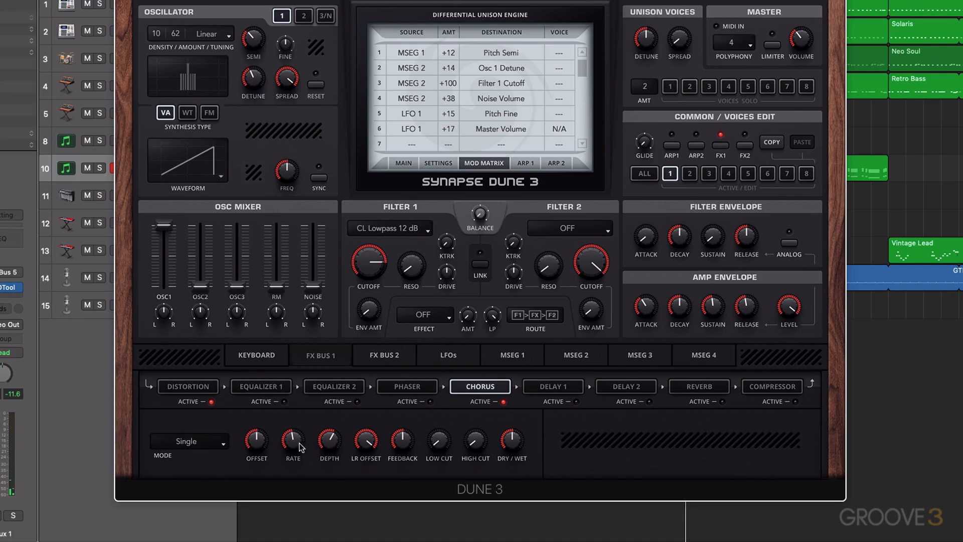
drag(300, 444, 296, 452)
click(220, 443)
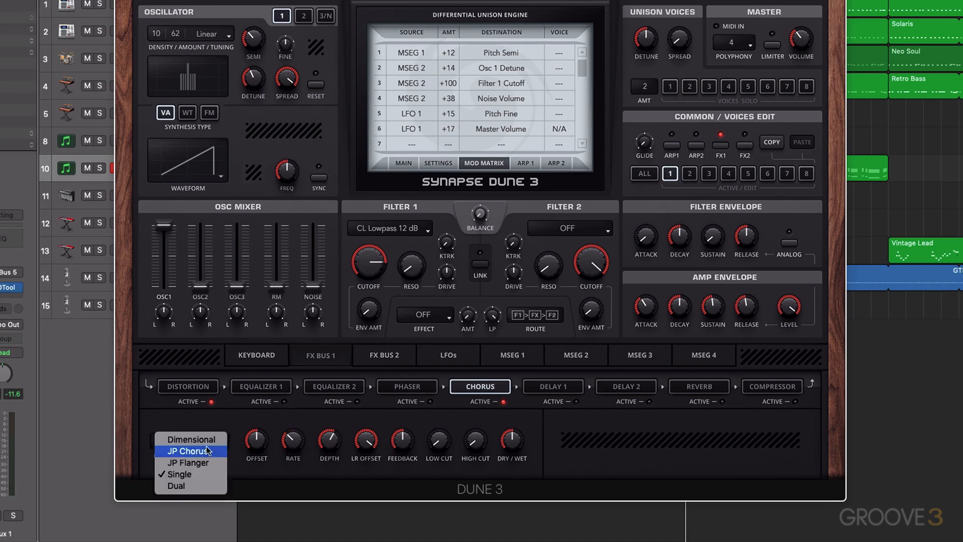
click(197, 452)
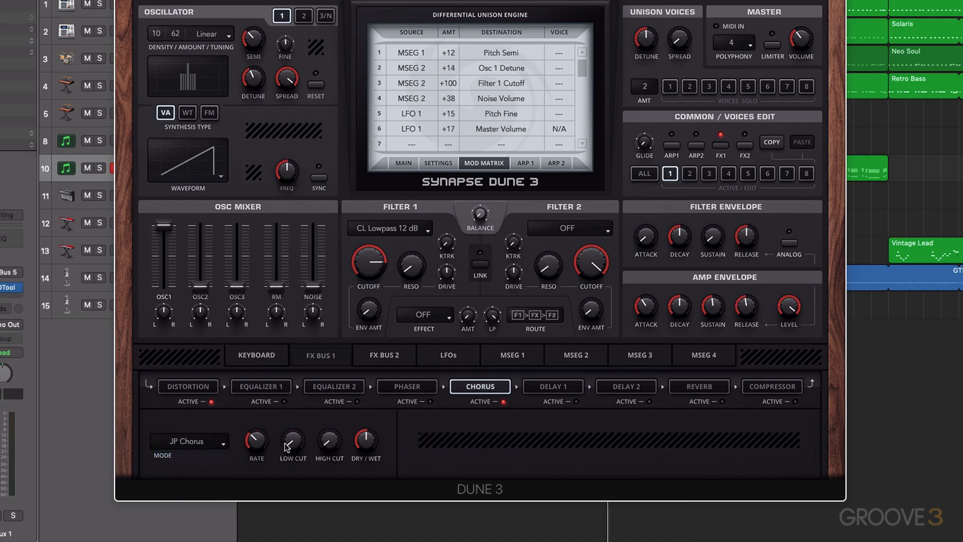
drag(254, 443, 260, 455)
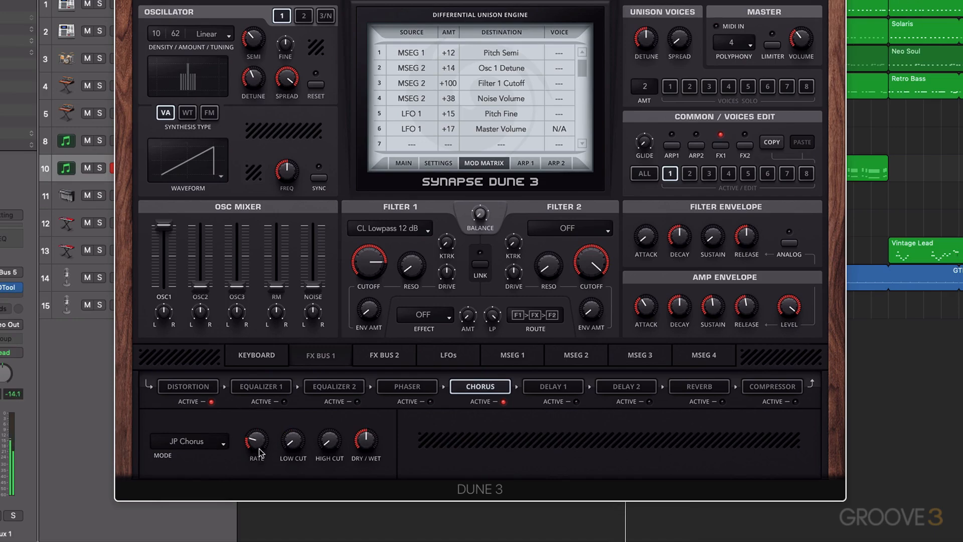
mouse_move(367, 440)
mouse_down()
mouse_move(369, 363)
mouse_move(366, 454)
mouse_up()
Step: Set voice 1's oscillator waveform to Pulse
click(210, 177)
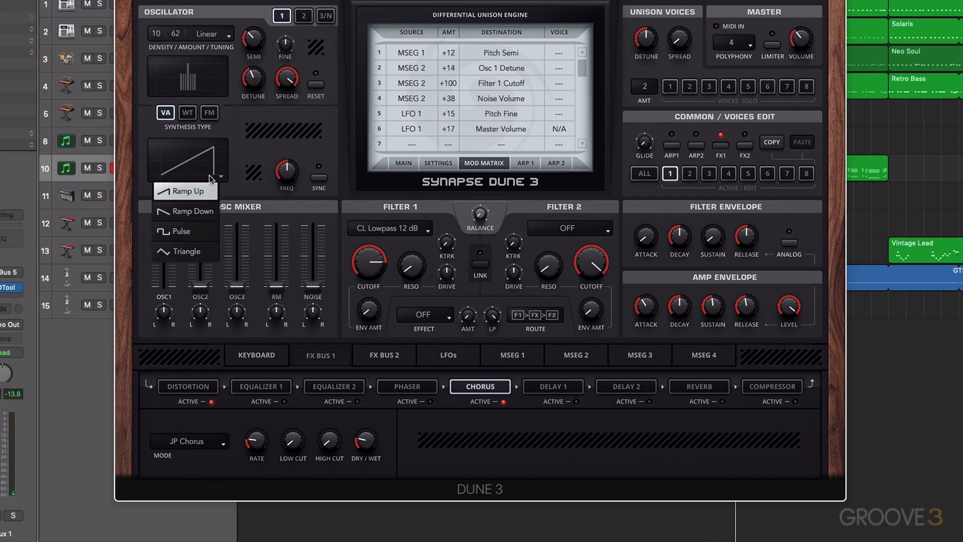
click(206, 230)
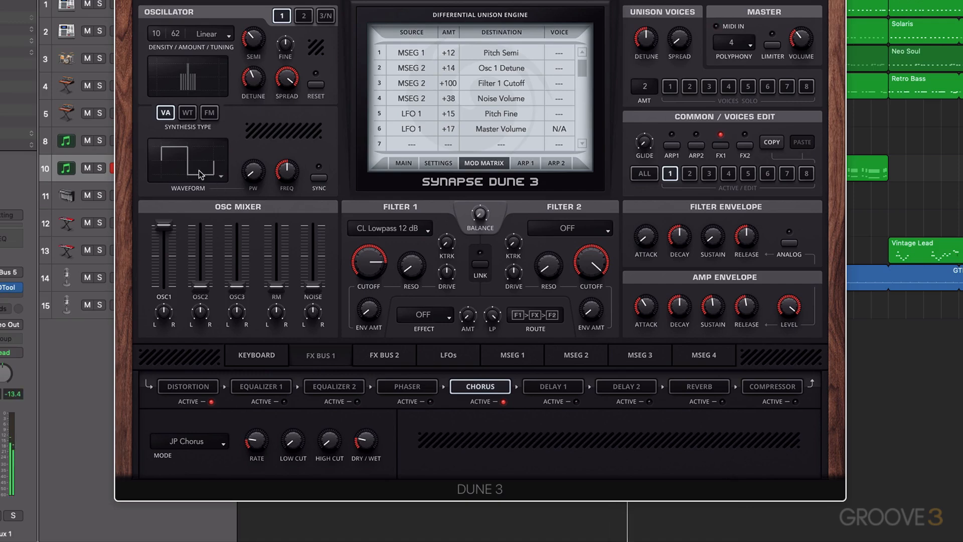
Step: Open MSEG 1 and move its peak breakpoint slightly earlier
click(502, 356)
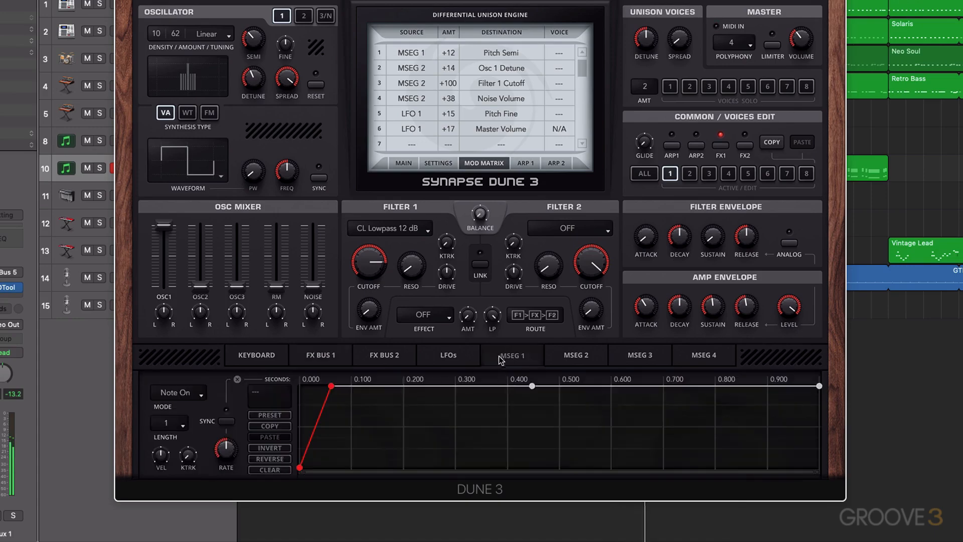
mouse_move(329, 391)
mouse_down()
mouse_move(322, 396)
mouse_move(327, 386)
mouse_up()
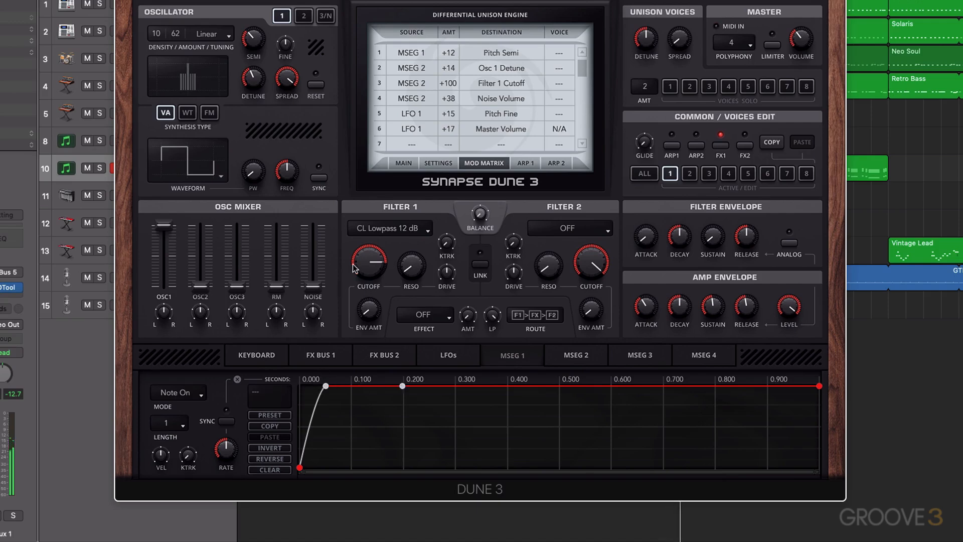
Step: Set mod slot 4's Noise Volume amount to +26
drag(449, 99, 451, 106)
drag(452, 106, 451, 101)
Step: Audition Ramp Up, Ramp Down and Triangle waveforms for the oscillator before returning to Pulse
click(210, 162)
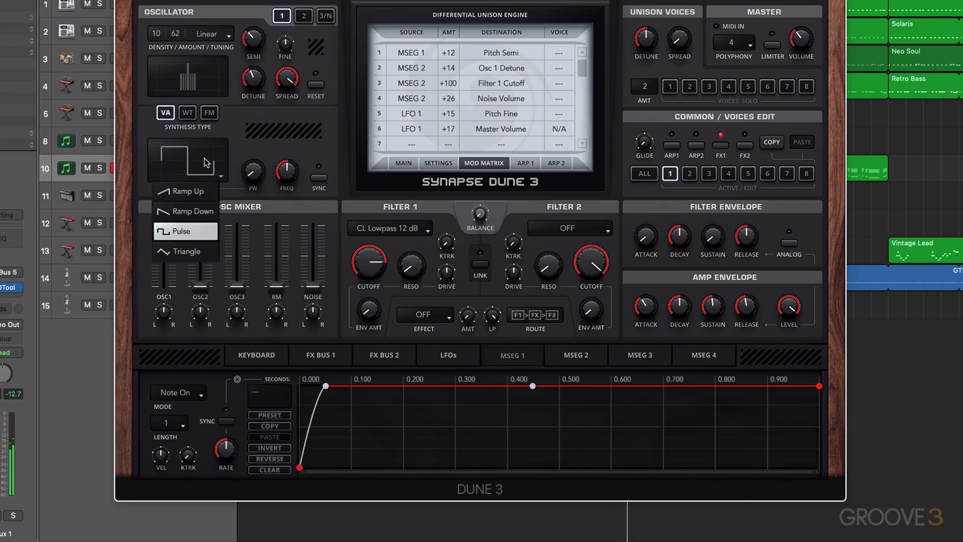
click(201, 192)
click(201, 179)
click(198, 203)
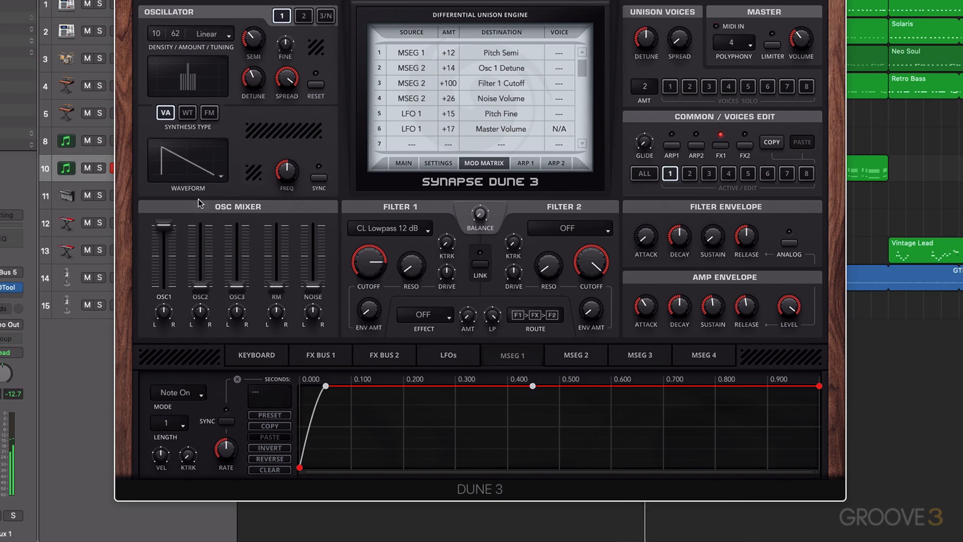
click(195, 173)
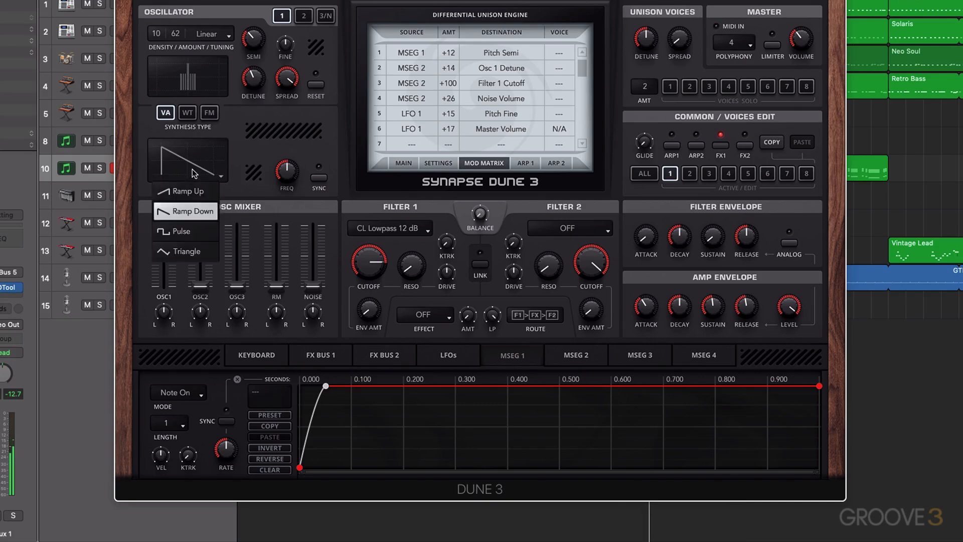
click(193, 245)
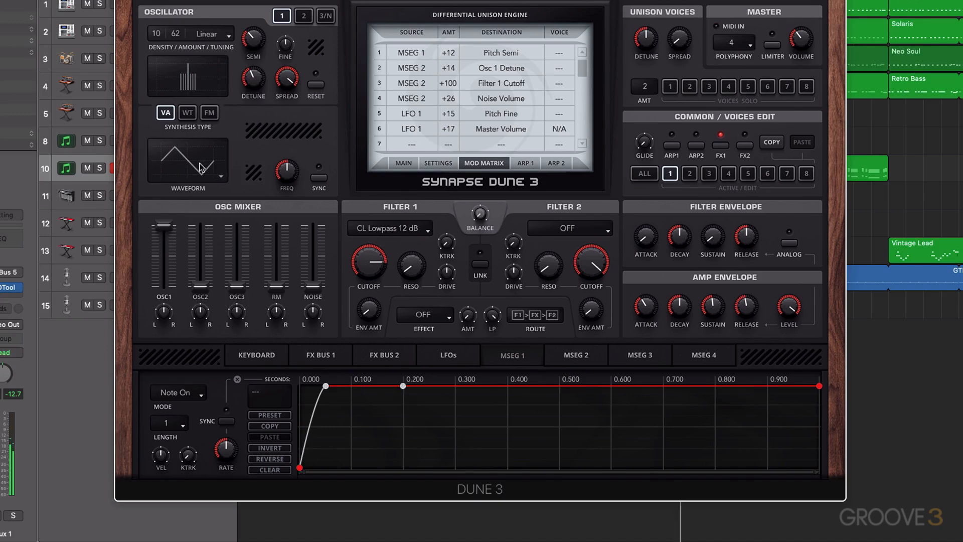
click(201, 167)
click(195, 227)
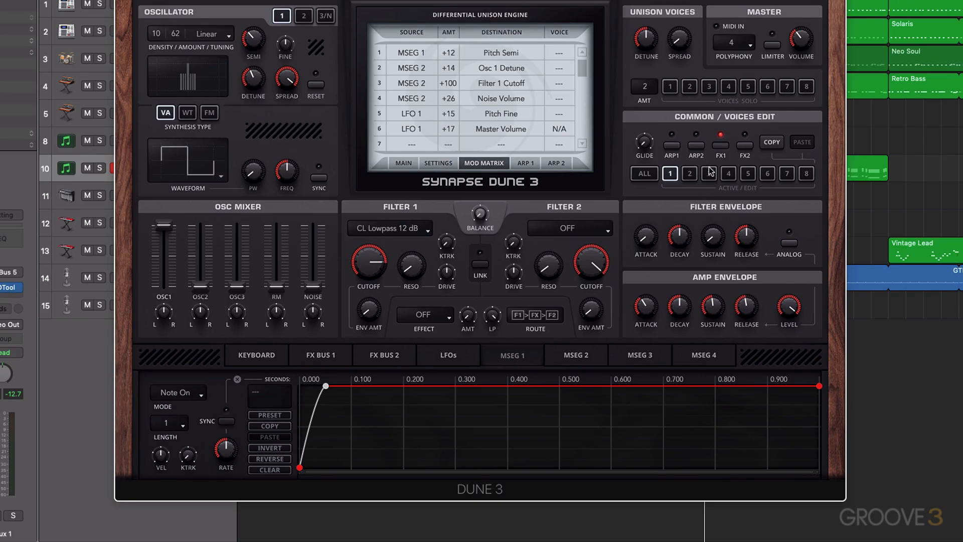
Step: Switch between editing voices 2 and 1
click(690, 174)
click(670, 174)
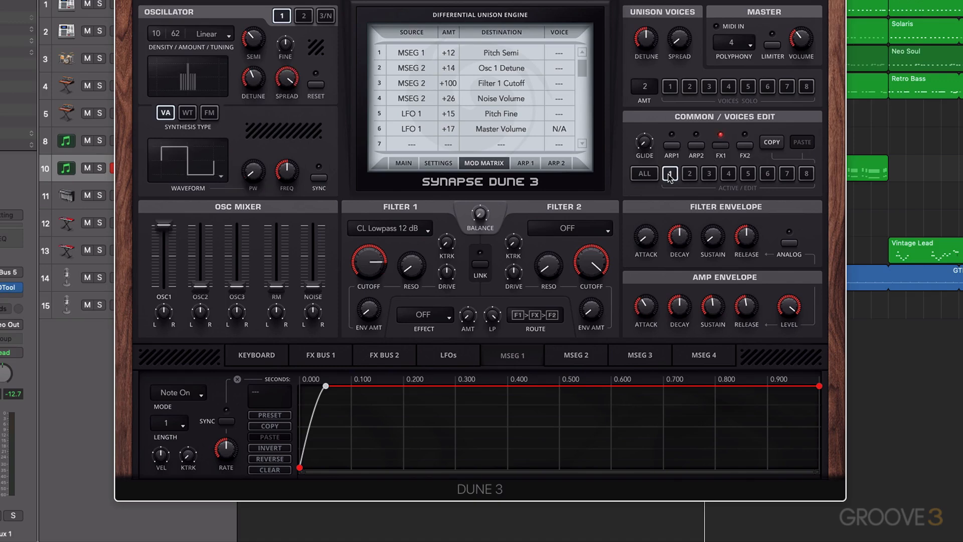